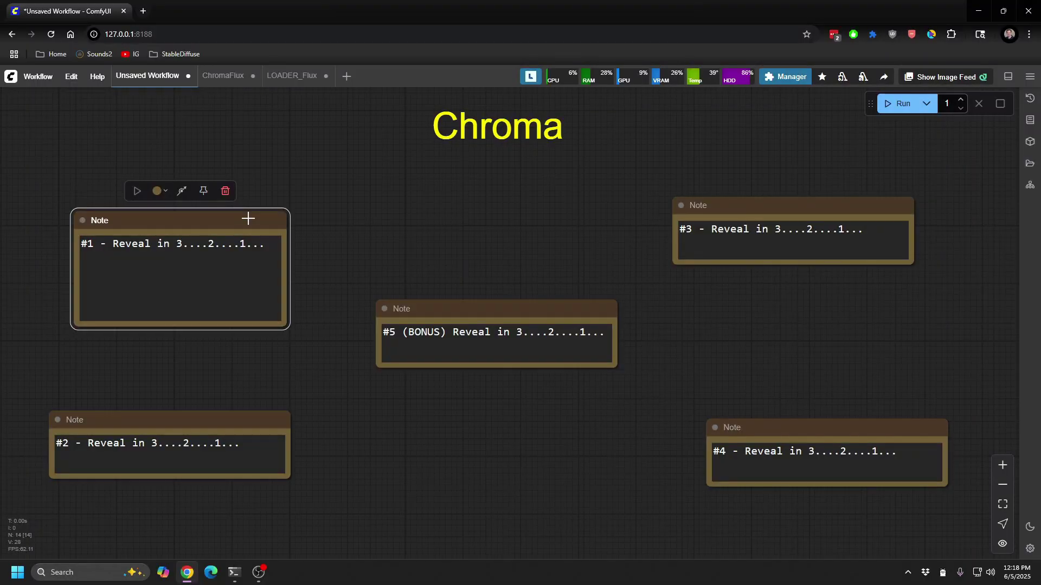
# Step: Delete the #1 Reveal note to uncover the How It's Different list
pyautogui.press('Delete')
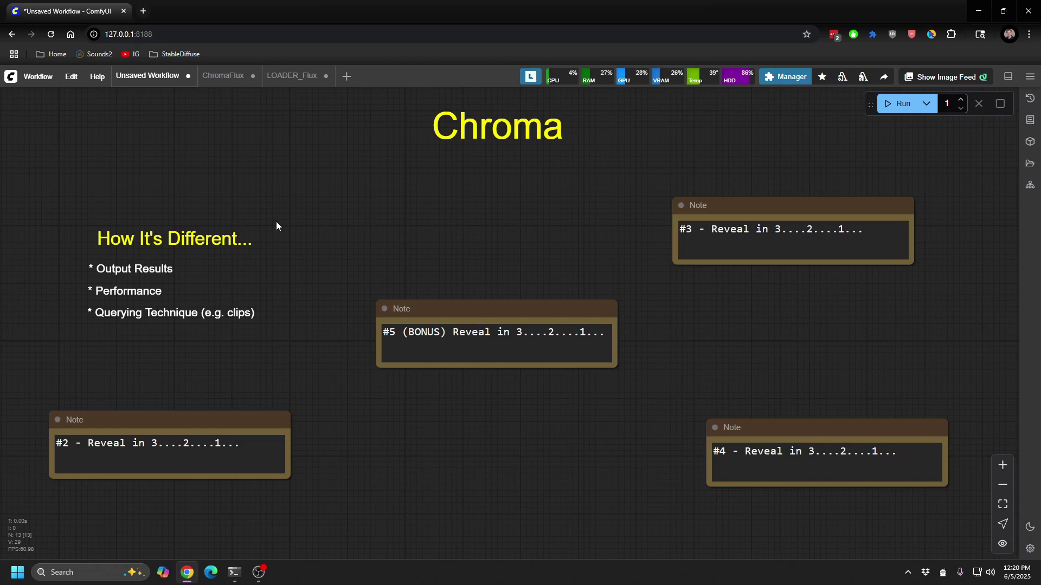
# Step: Delete the #2 Reveal note to expose the Legal Considerations heading
pyautogui.click(192, 417)
pyautogui.press('Delete')
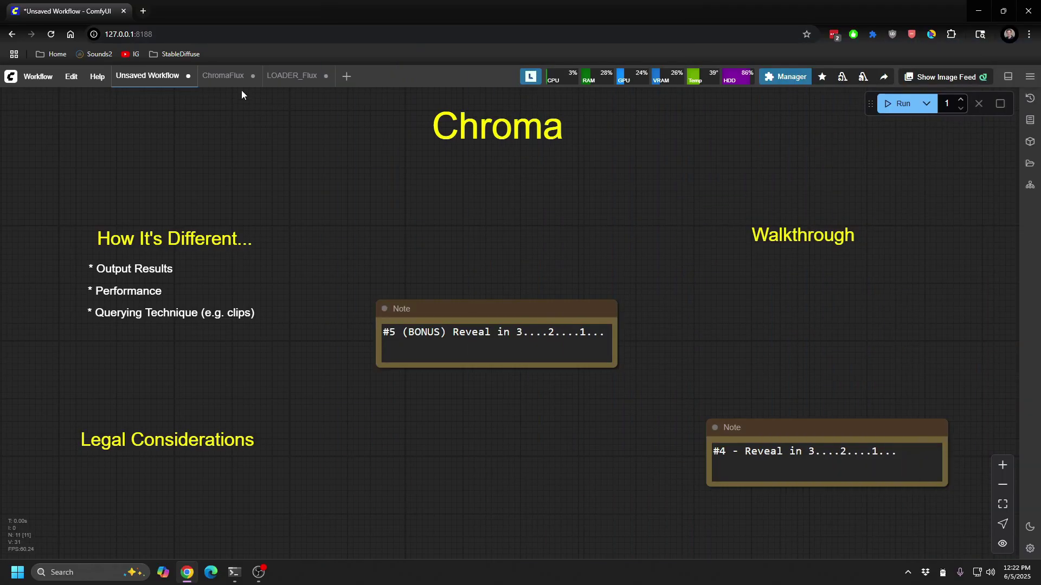
# Step: Switch to the ChromaFlux workflow and highlight its Loader, Optimizer and Prompt groups
pyautogui.click(224, 81)
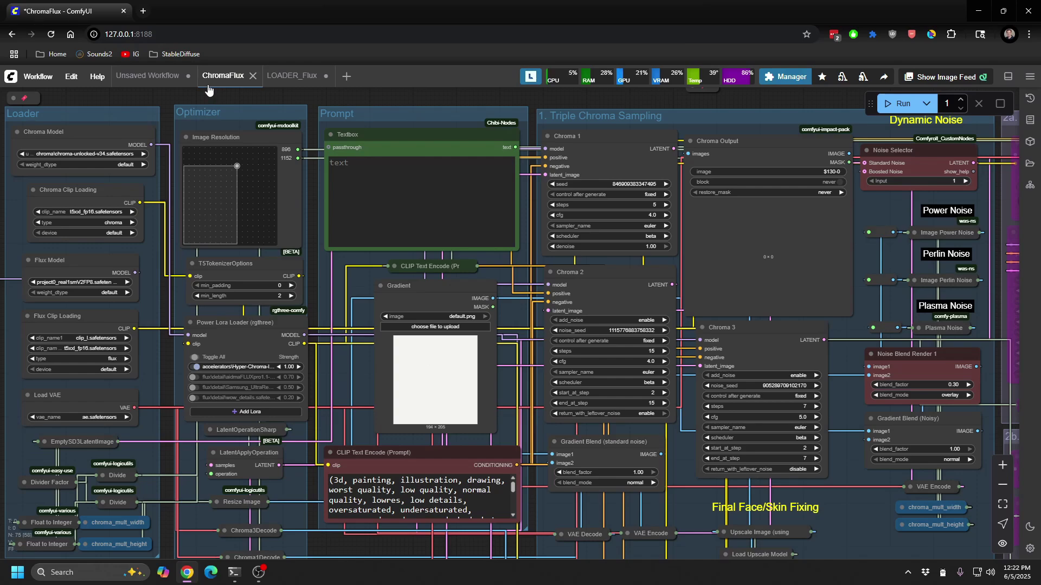
pyautogui.click(144, 113)
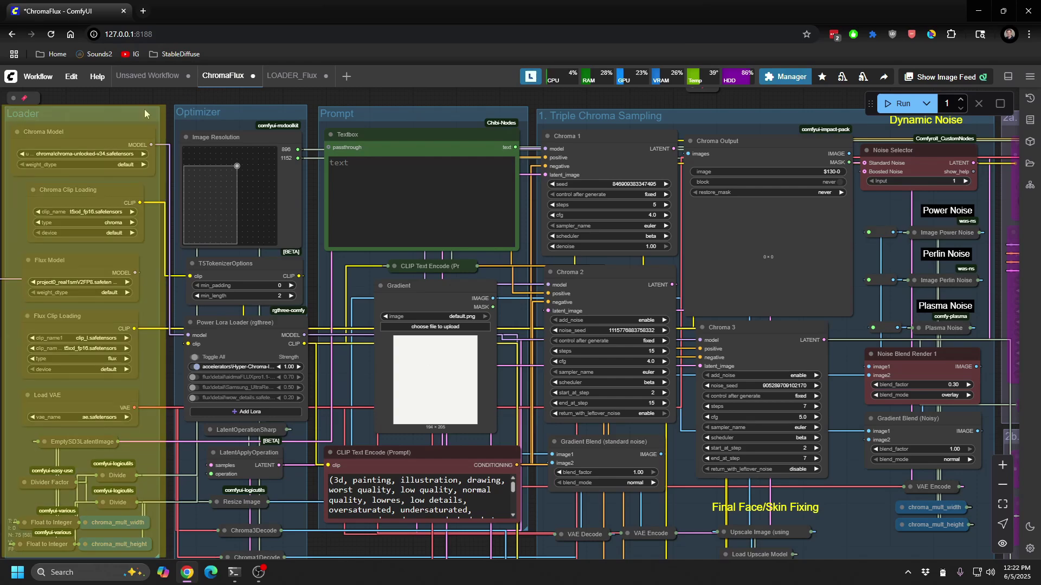
pyautogui.click(73, 109)
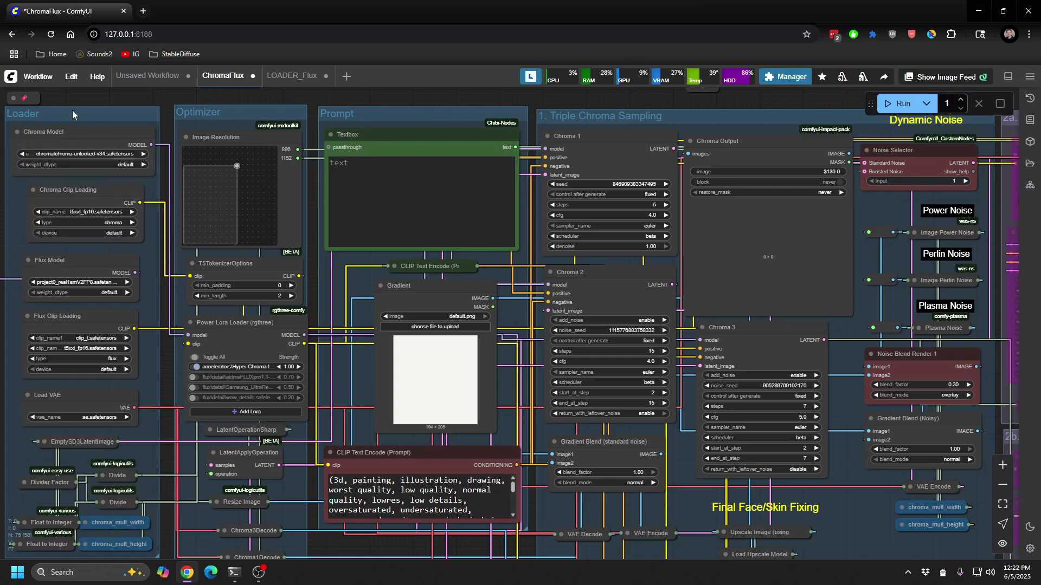
pyautogui.click(219, 109)
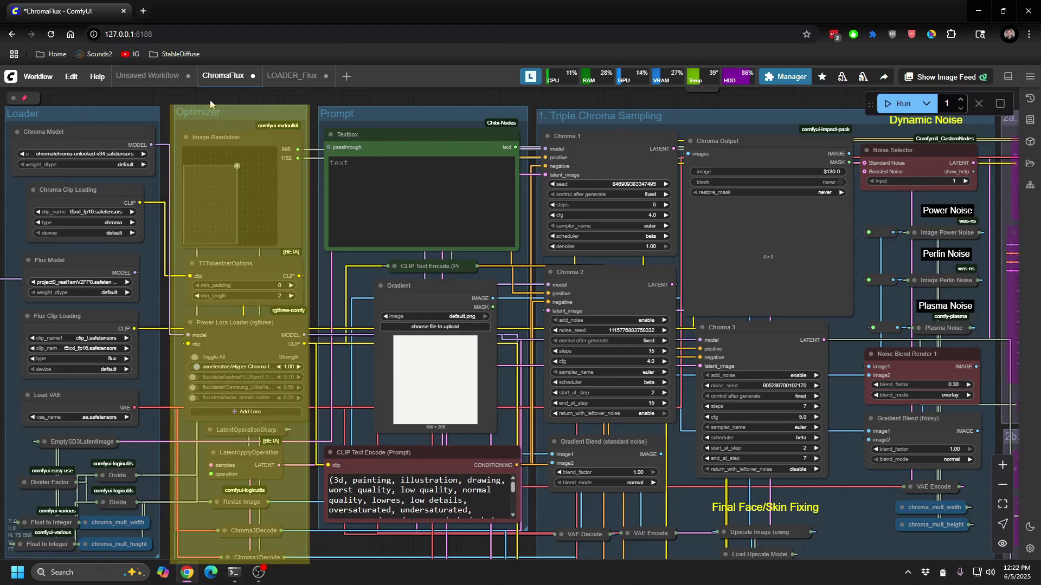
pyautogui.click(223, 113)
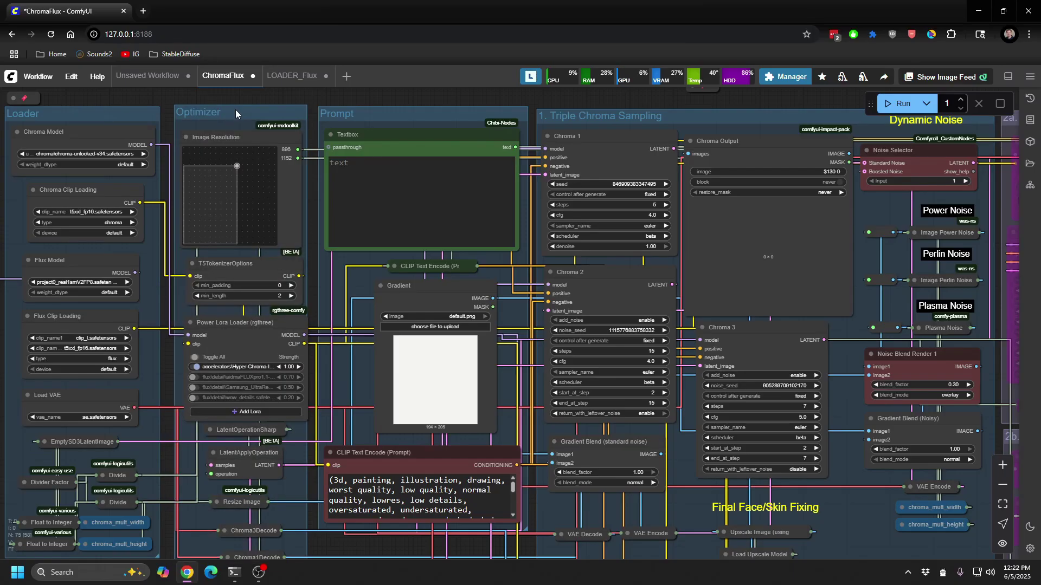
pyautogui.click(391, 117)
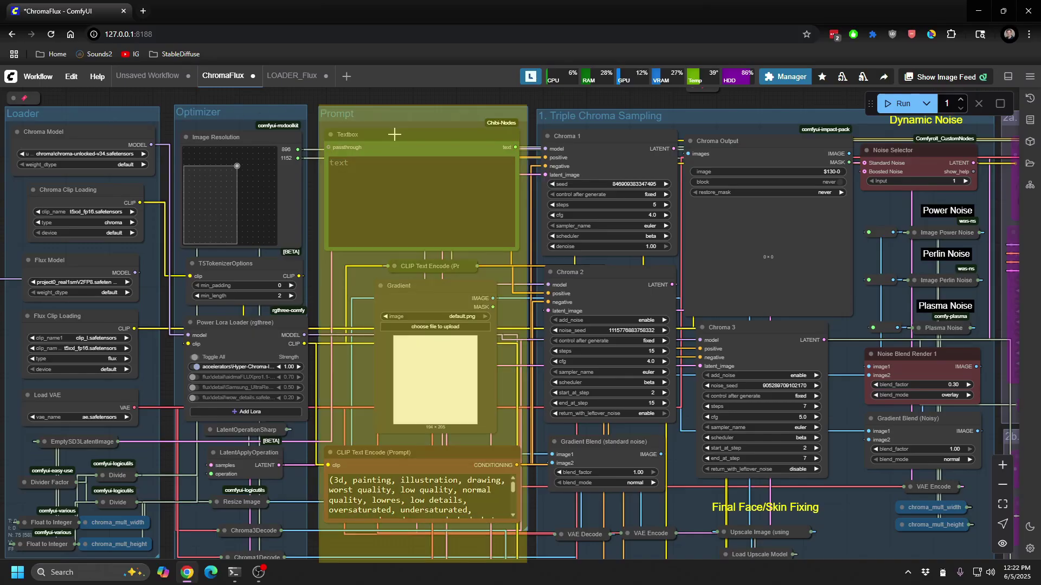
# Step: Highlight the Triple Chroma Sampling, Dynamic Noise and 2a. Flux Finisher groups across the graph
pyautogui.click(542, 114)
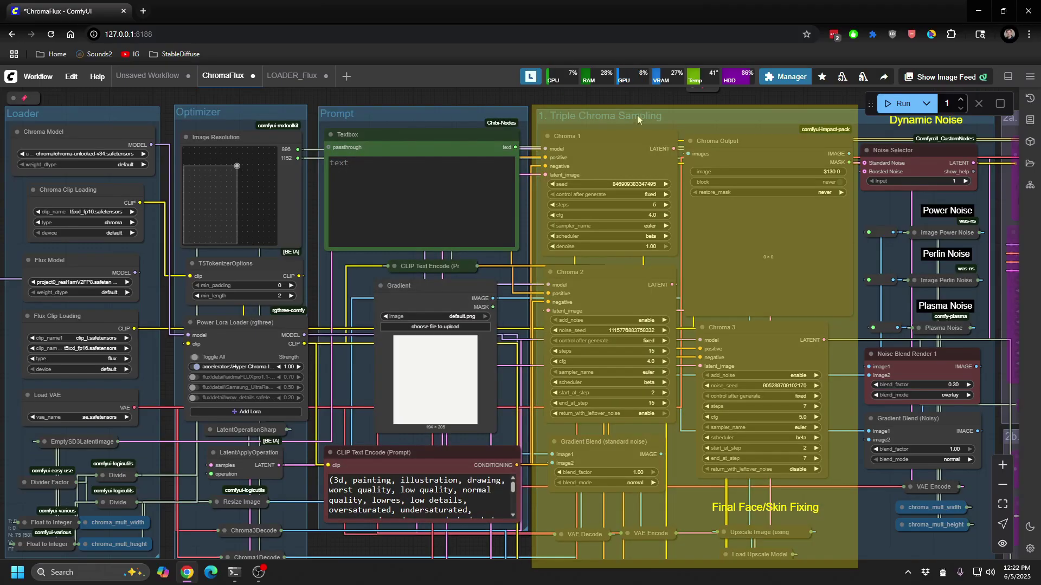
pyautogui.click(561, 119)
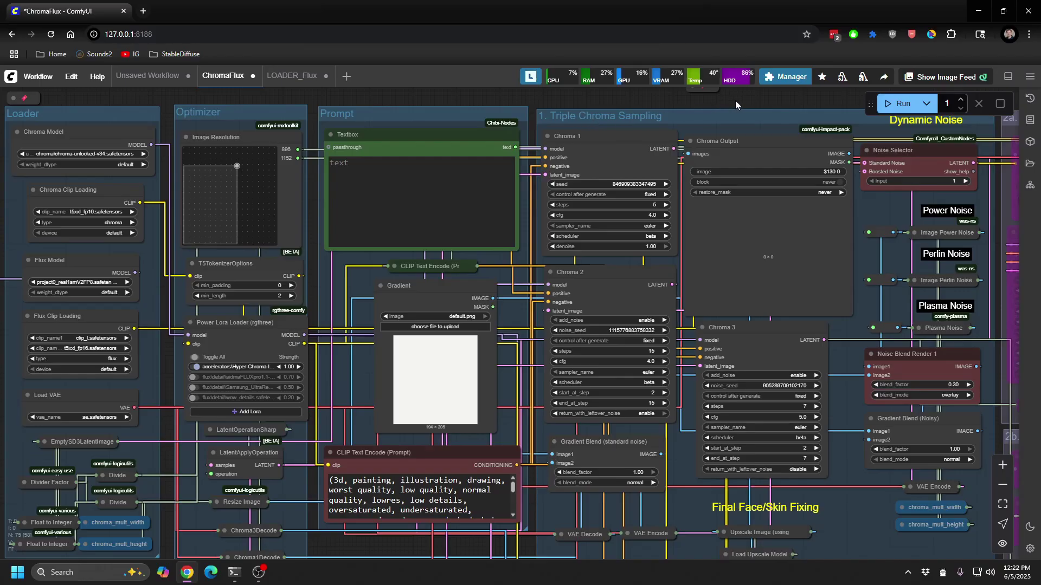
pyautogui.moveTo(736, 100); pyautogui.dragTo(417, 91)
pyautogui.click(586, 114)
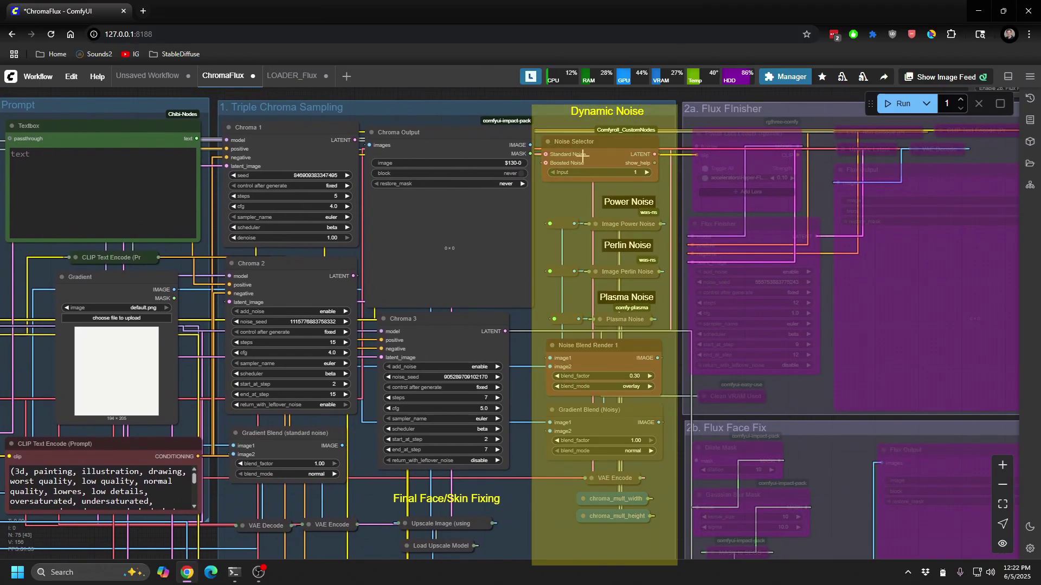
pyautogui.click(615, 165)
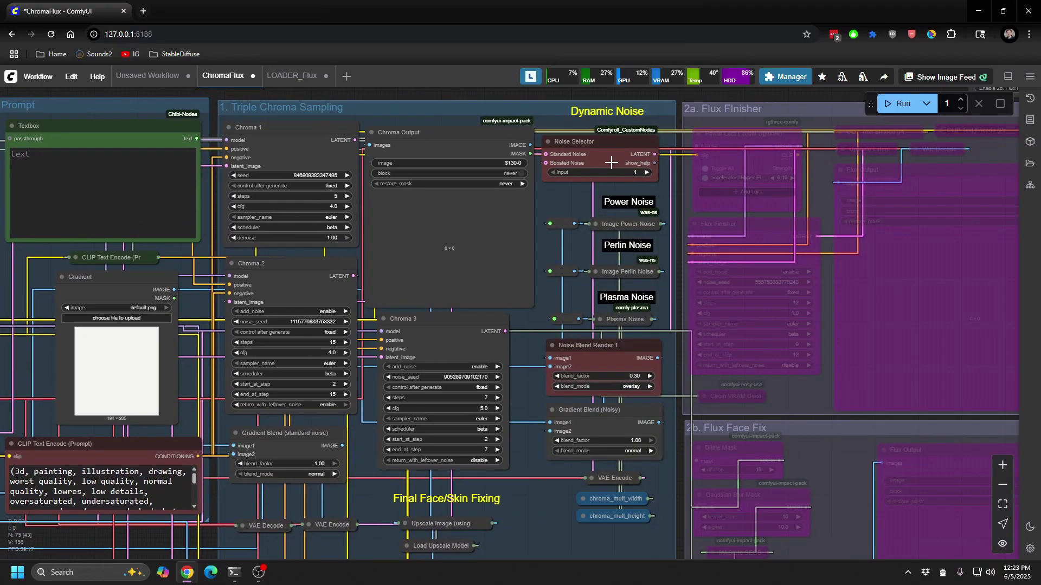
pyautogui.click(734, 110)
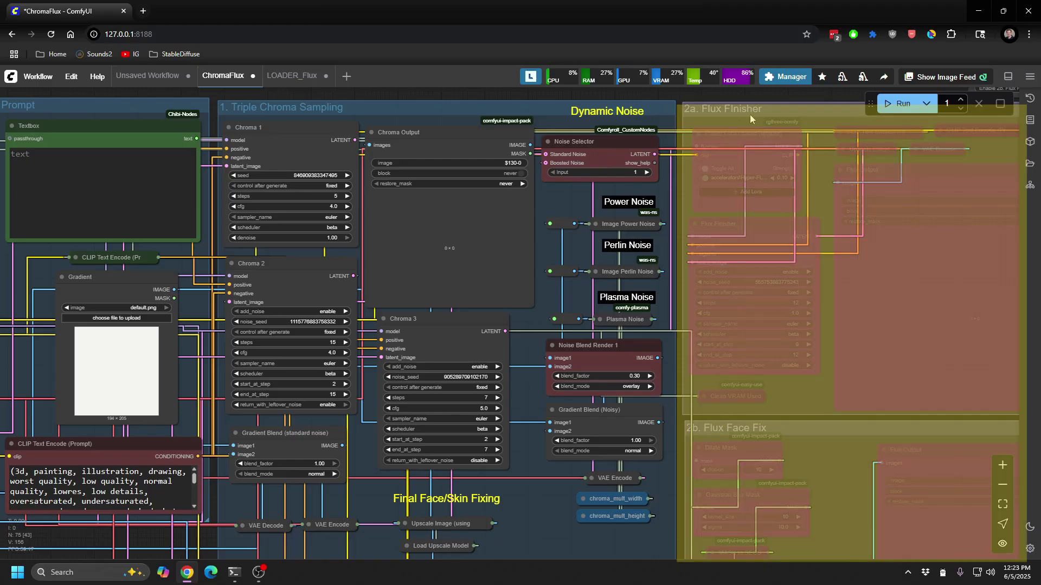
pyautogui.click(766, 348)
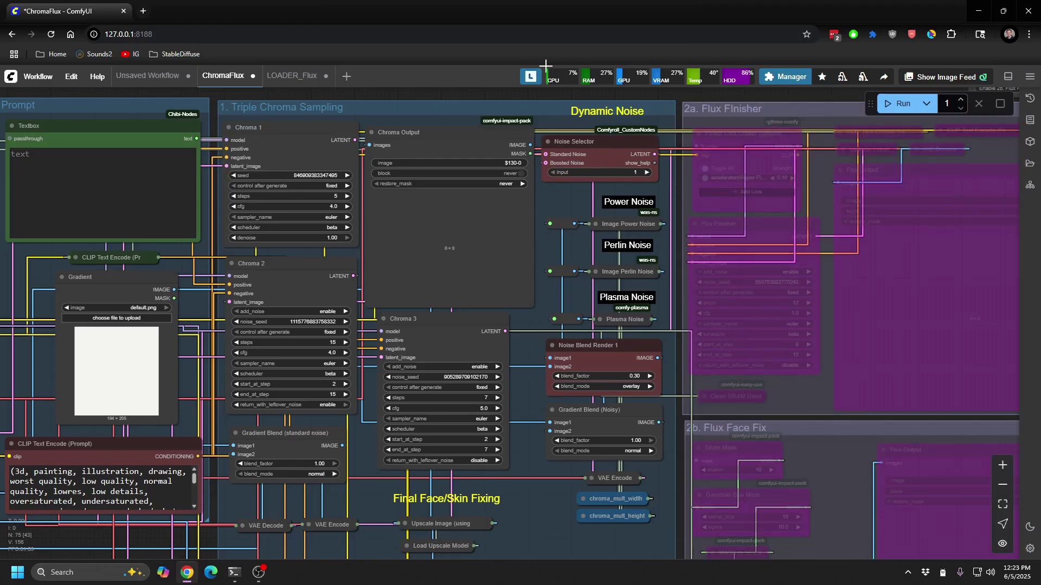
pyautogui.moveTo(479, 91); pyautogui.dragTo(883, 90)
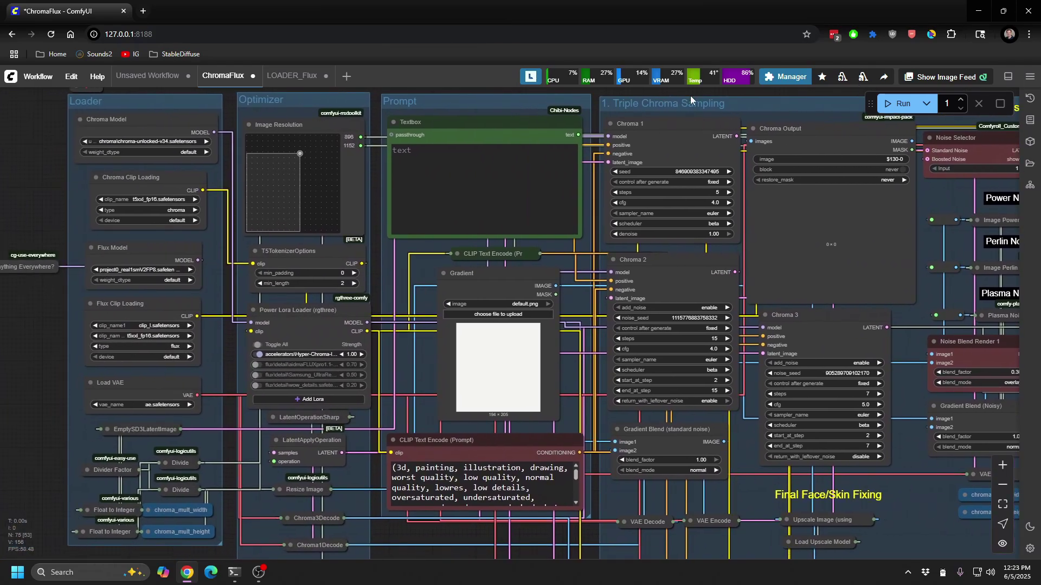
pyautogui.scroll(6, 106, 172)
pyautogui.scroll(3, 106, 172)
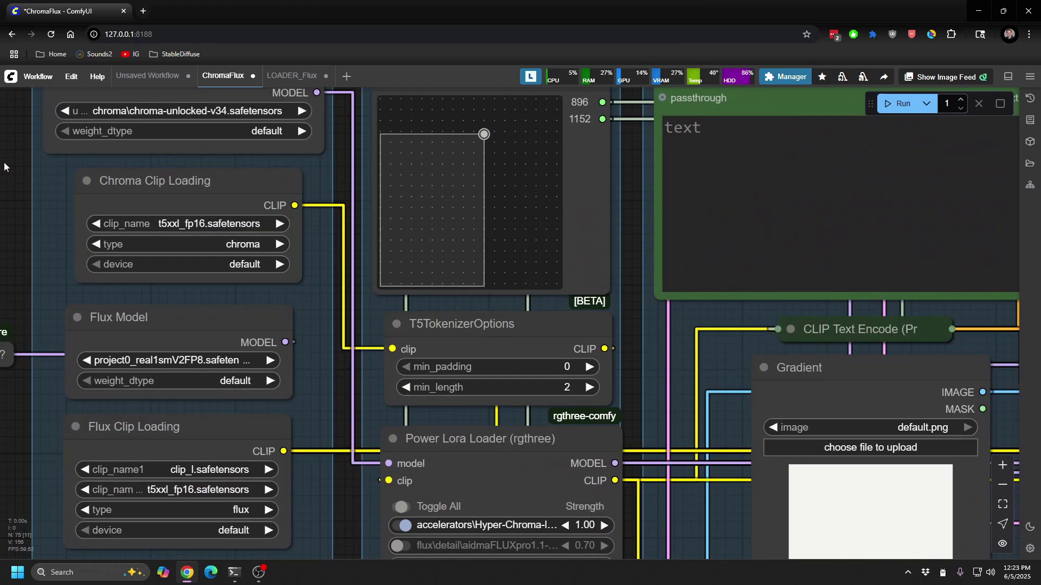
pyautogui.moveTo(5, 161); pyautogui.dragTo(31, 235)
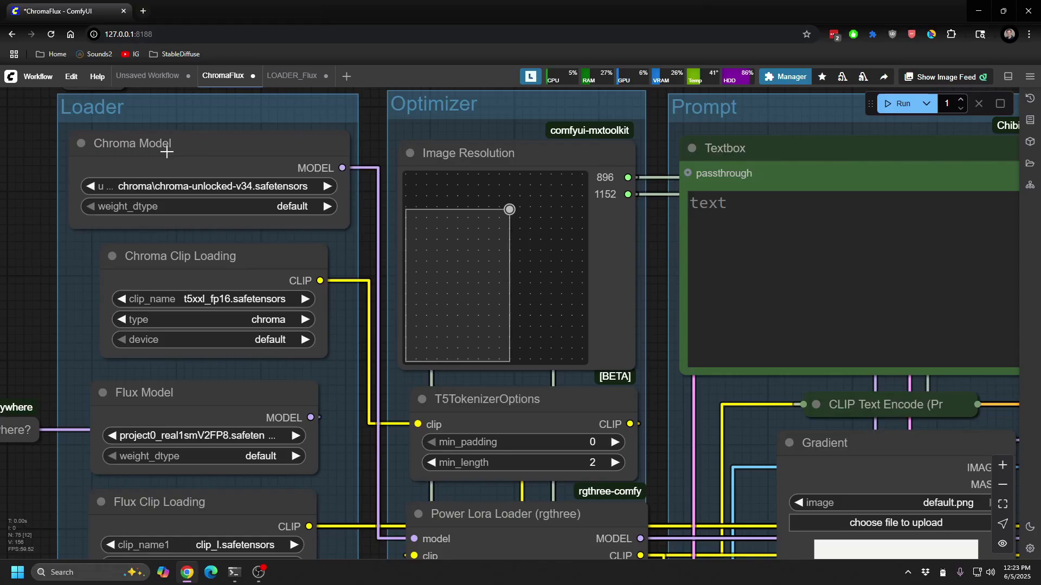
pyautogui.click(168, 256)
pyautogui.click(482, 439)
pyautogui.moveTo(335, 448); pyautogui.dragTo(334, 236)
pyautogui.hotkey('ctrl', 'g')
pyautogui.hotkey('ctrl', 'z')
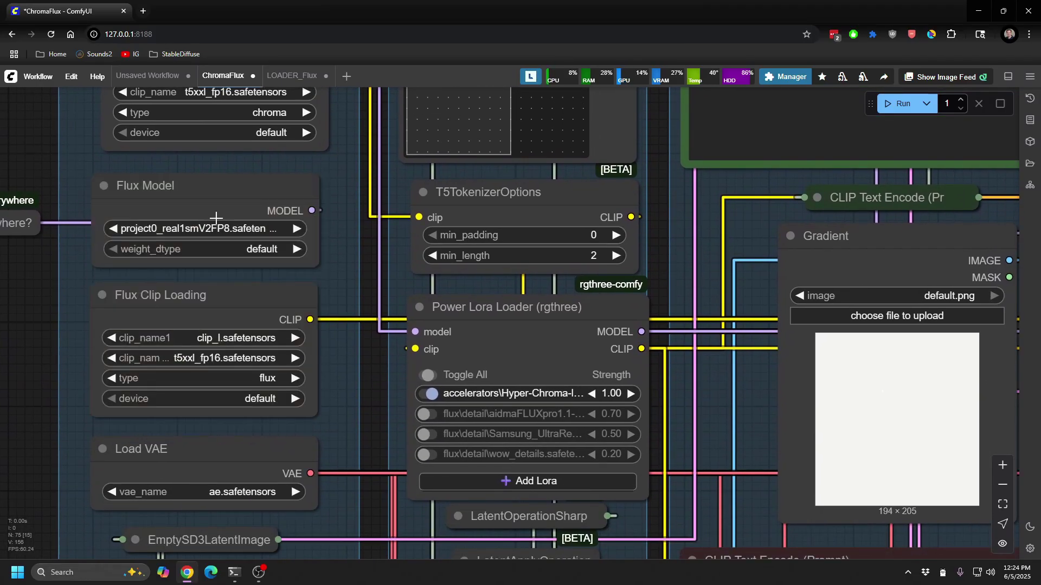
pyautogui.click(169, 454)
pyautogui.hotkey('ctrl', 'g')
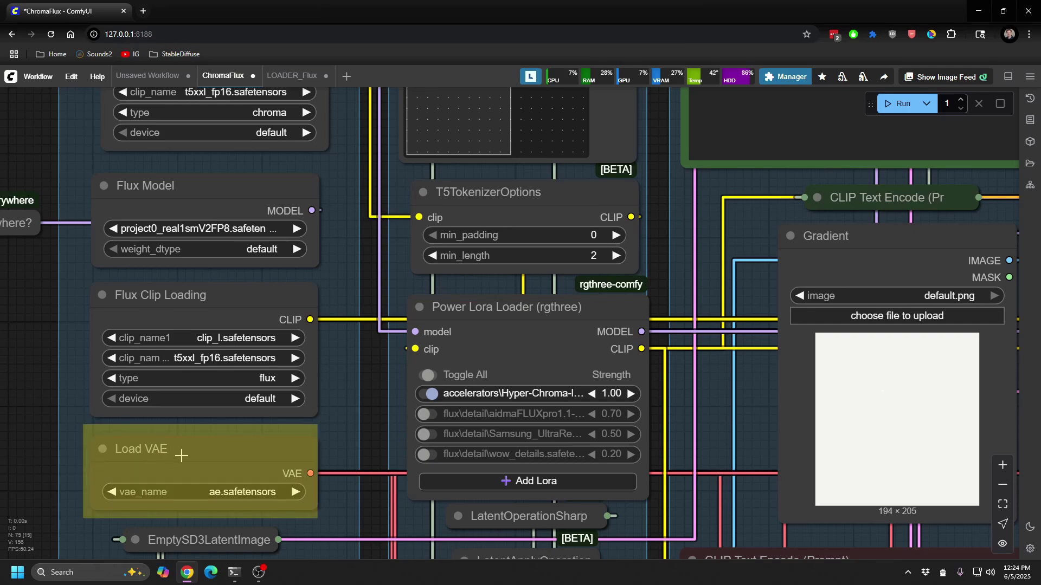
pyautogui.hotkey('ctrl', 'z')
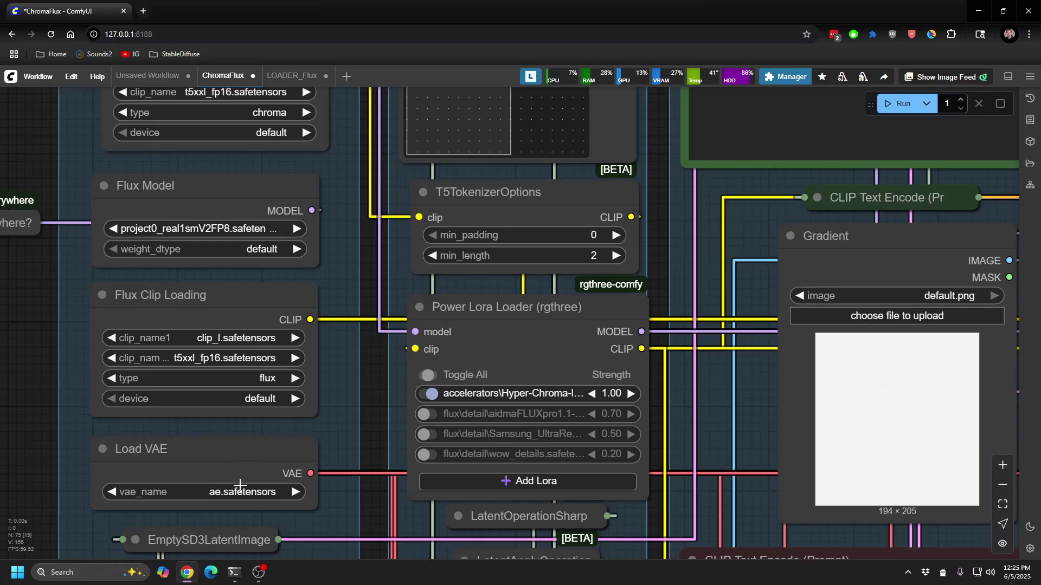
pyautogui.scroll(-3, 232, 468)
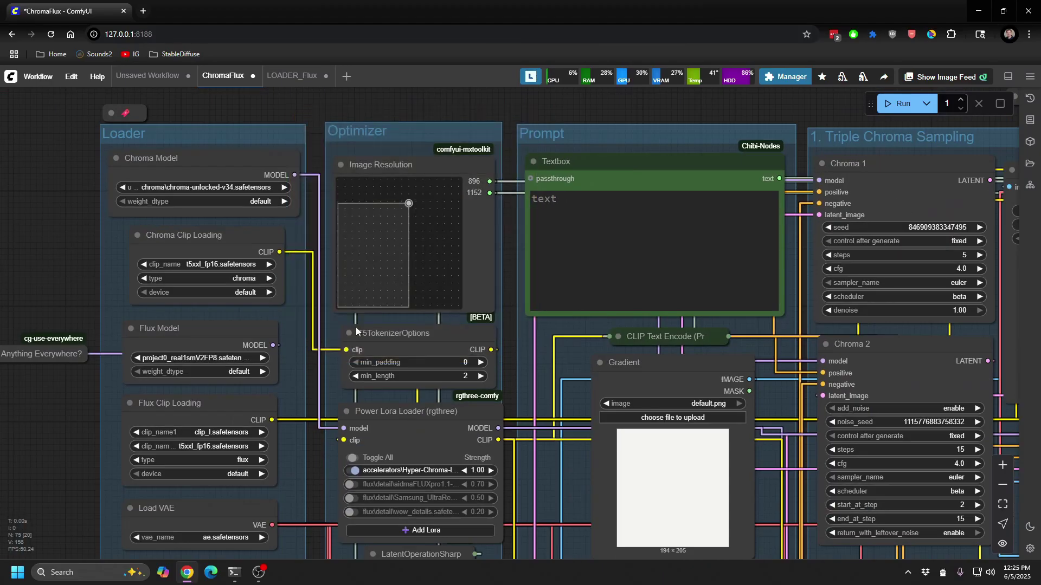
pyautogui.moveTo(320, 417); pyautogui.dragTo(291, 247)
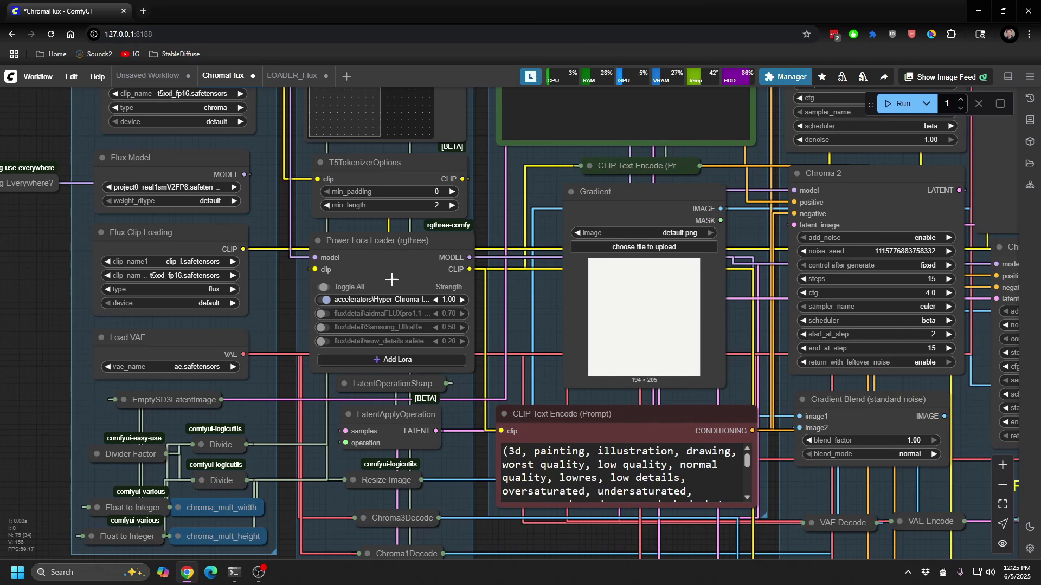
pyautogui.click(345, 385)
pyautogui.click(346, 384)
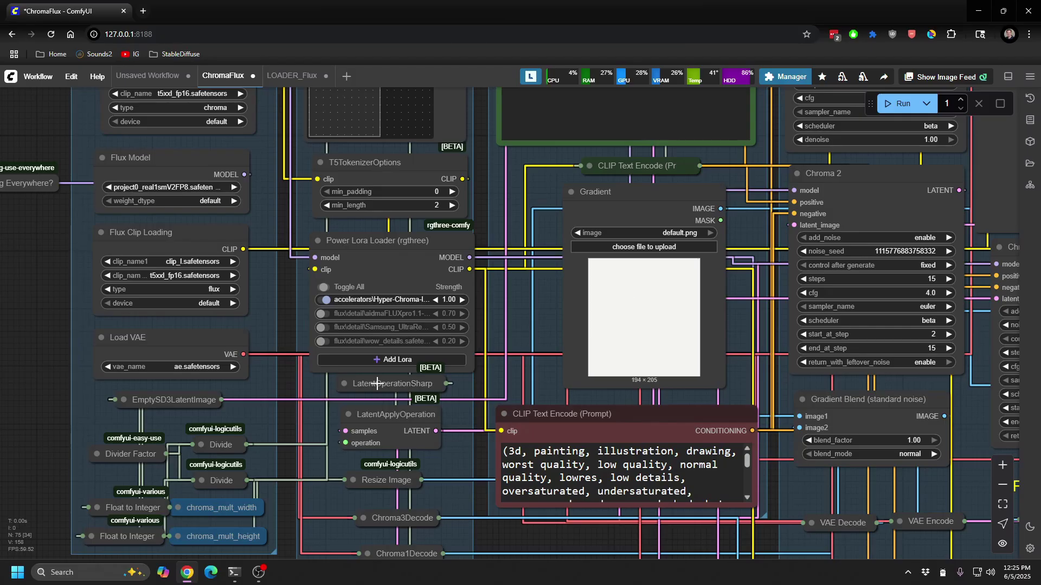
pyautogui.scroll(-5, 520, 277)
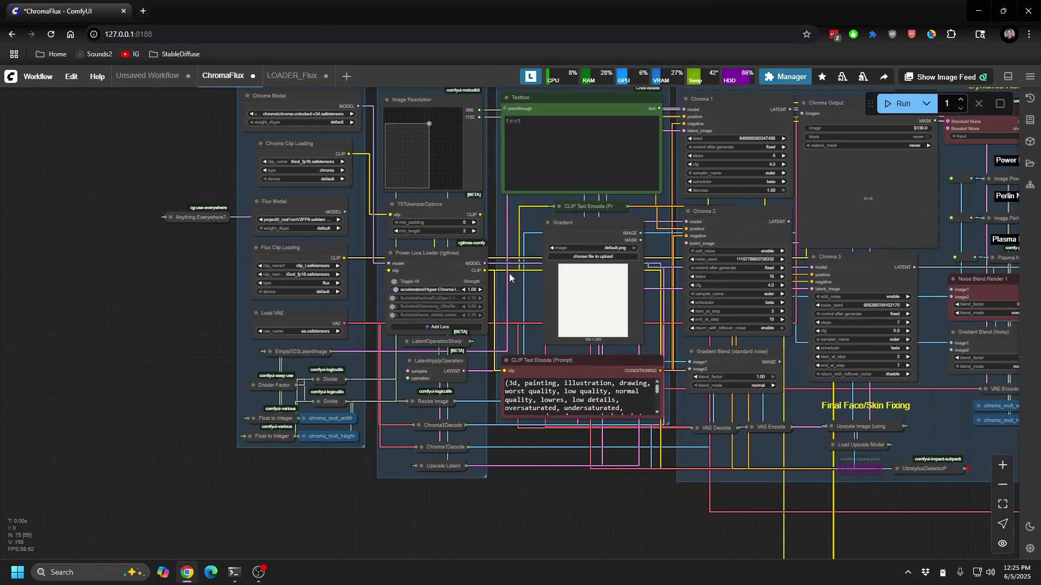
pyautogui.moveTo(522, 232); pyautogui.dragTo(508, 297)
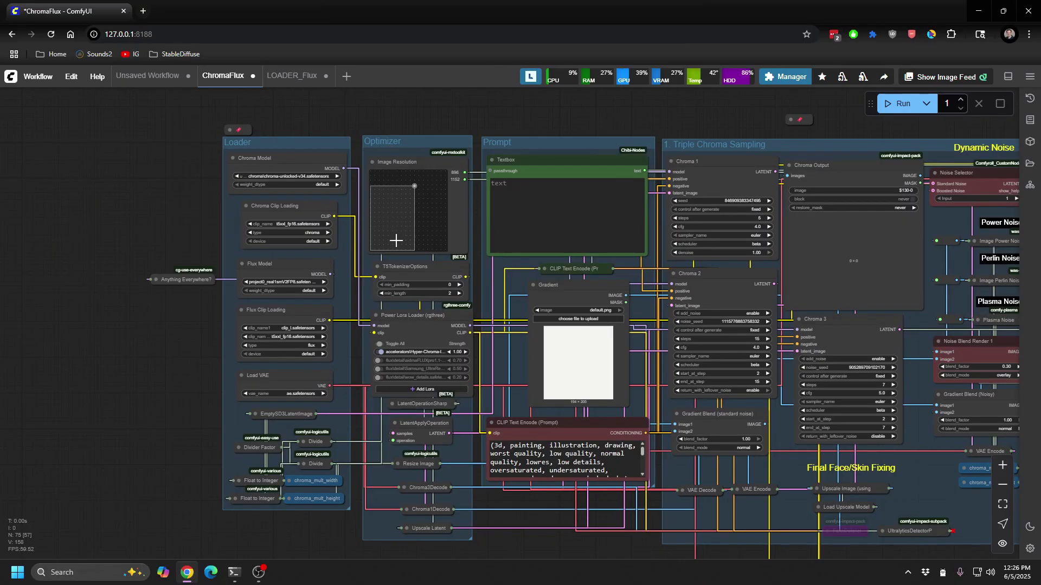
pyautogui.scroll(5, 464, 174)
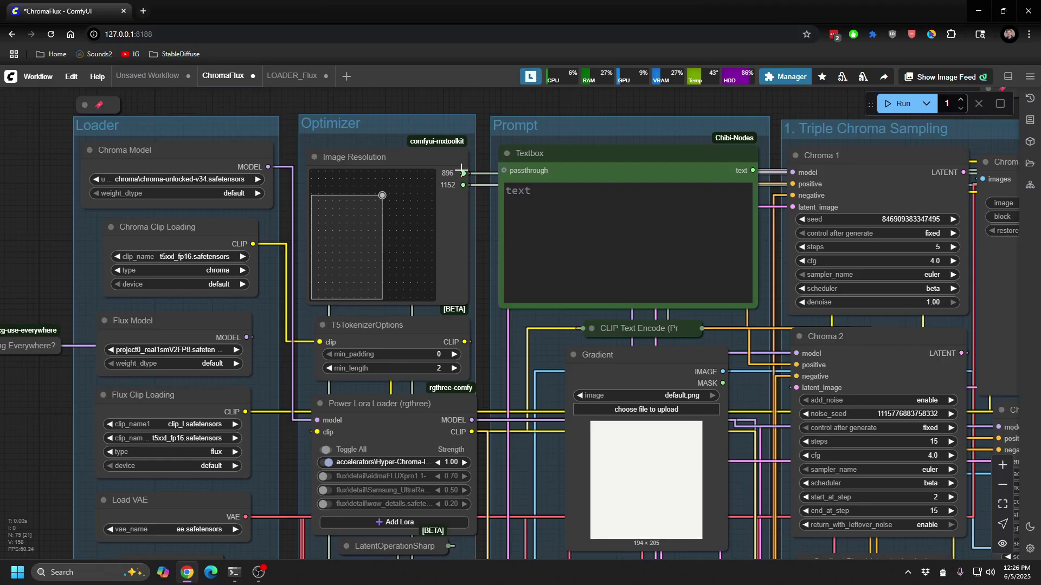
pyautogui.moveTo(416, 232); pyautogui.dragTo(382, 195)
pyautogui.moveTo(307, 425); pyautogui.dragTo(269, 248)
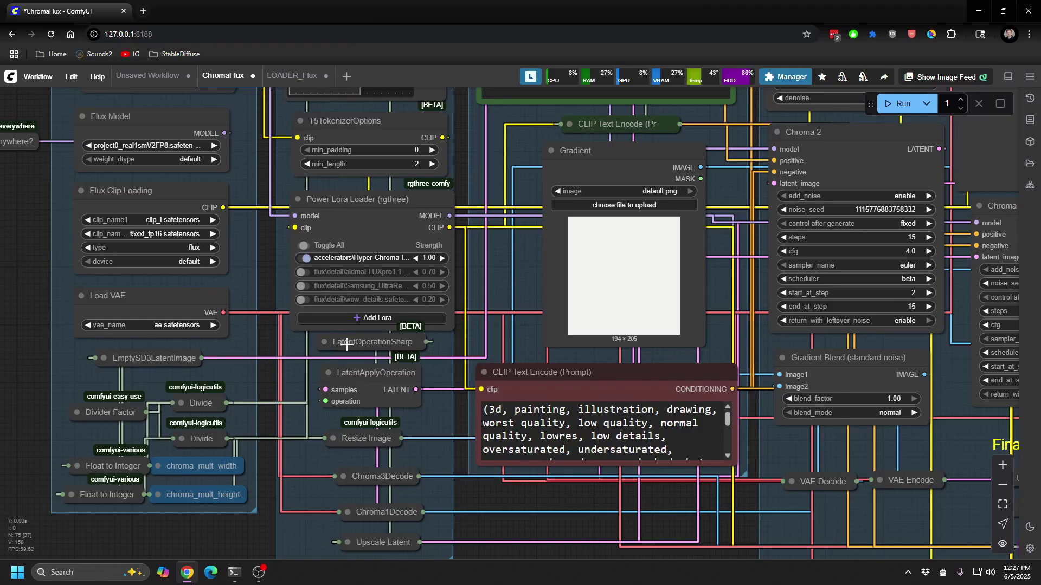
pyautogui.moveTo(294, 390); pyautogui.dragTo(279, 334)
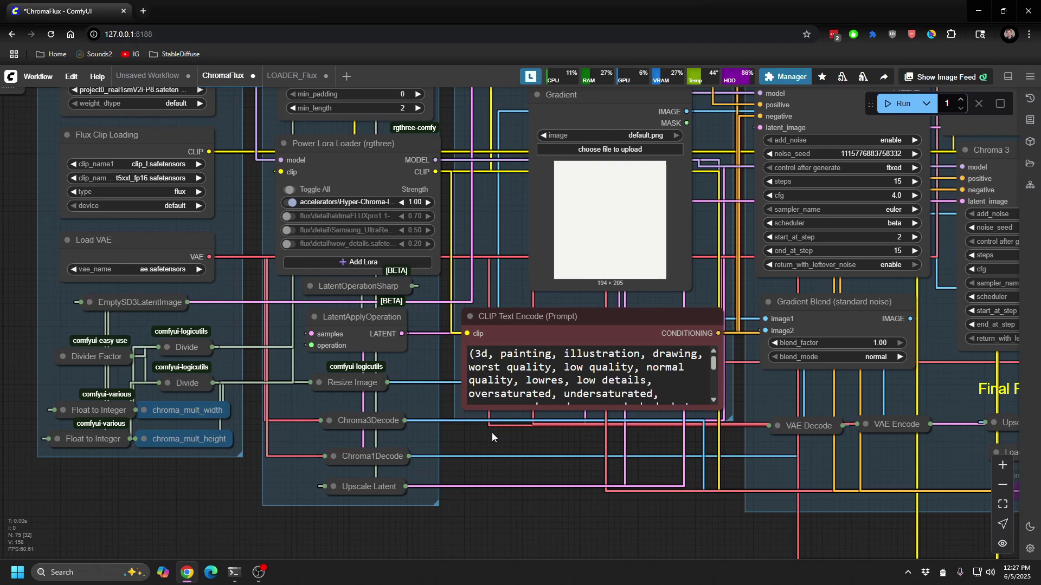
pyautogui.press('1')
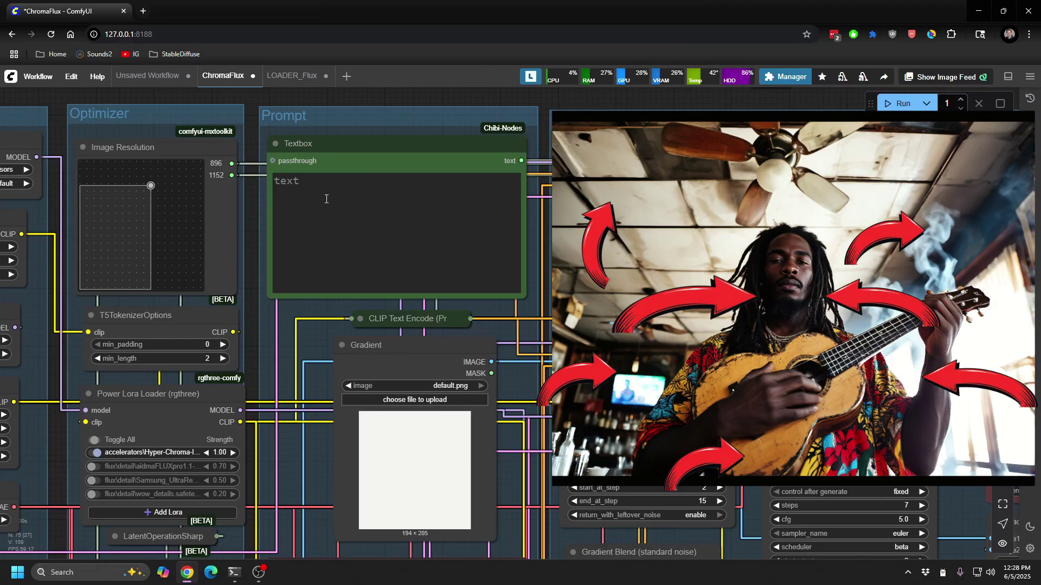
pyautogui.scroll(-3, 325, 200)
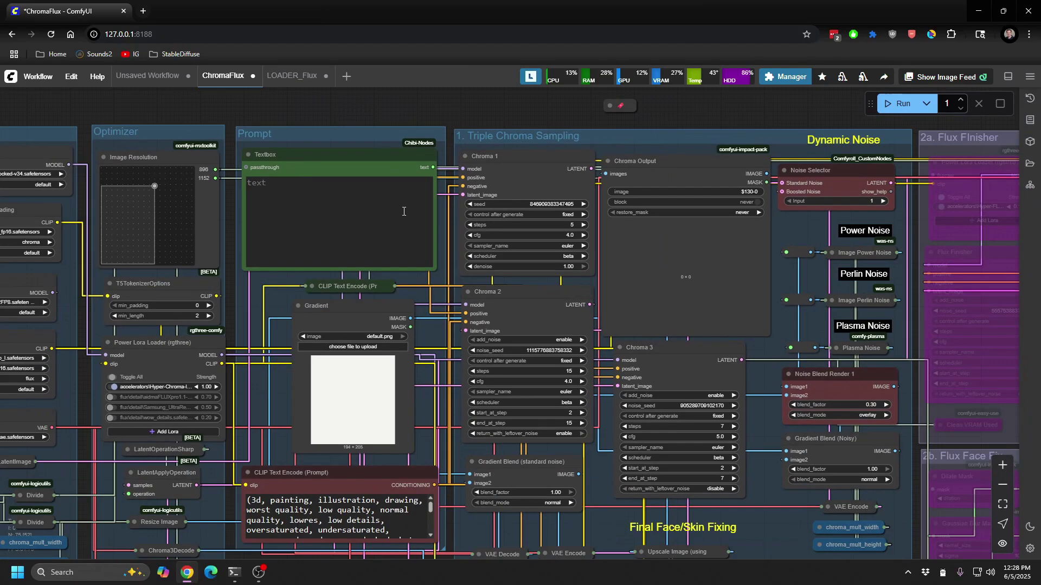
pyautogui.moveTo(287, 334); pyautogui.dragTo(252, 259)
pyautogui.click(252, 258)
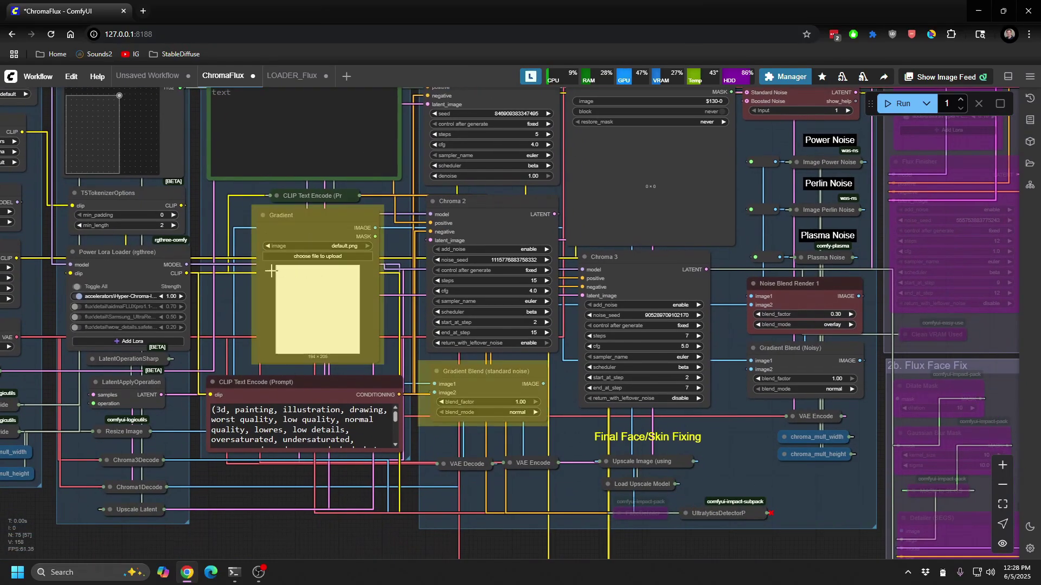
pyautogui.click(403, 200)
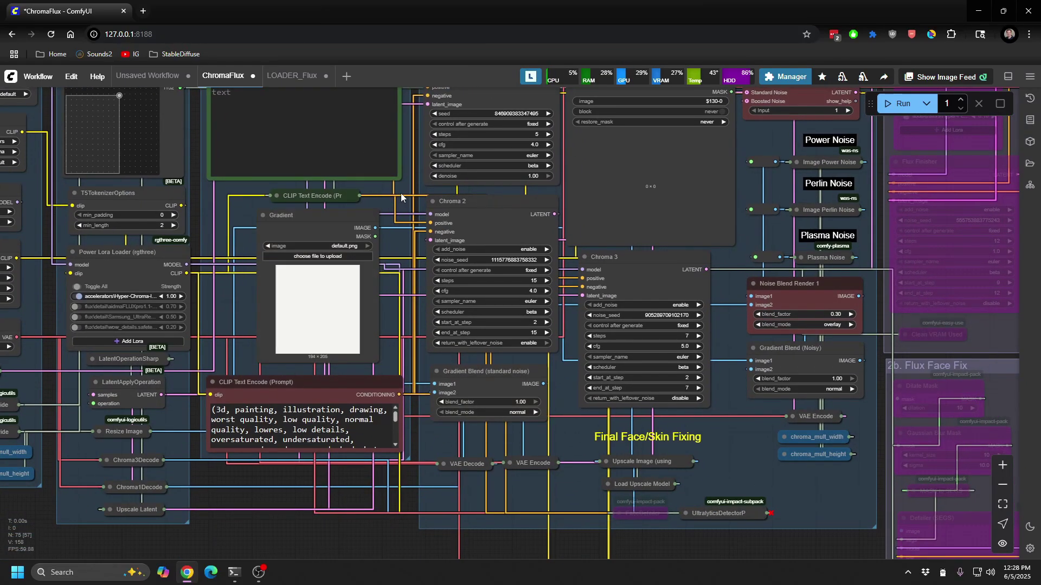
pyautogui.scroll(-2, 383, 192)
pyautogui.click(262, 387)
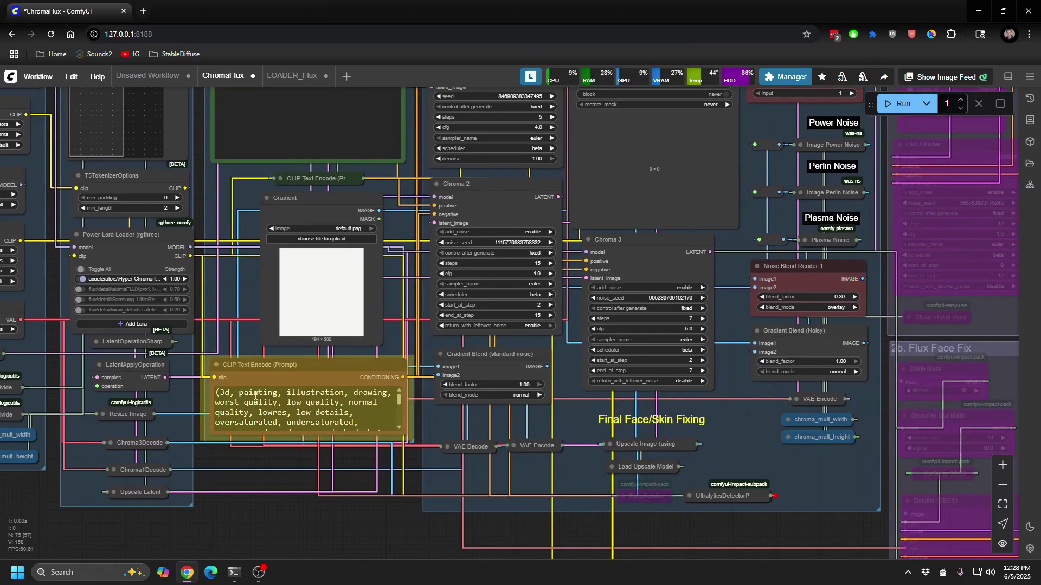
pyautogui.click(277, 408)
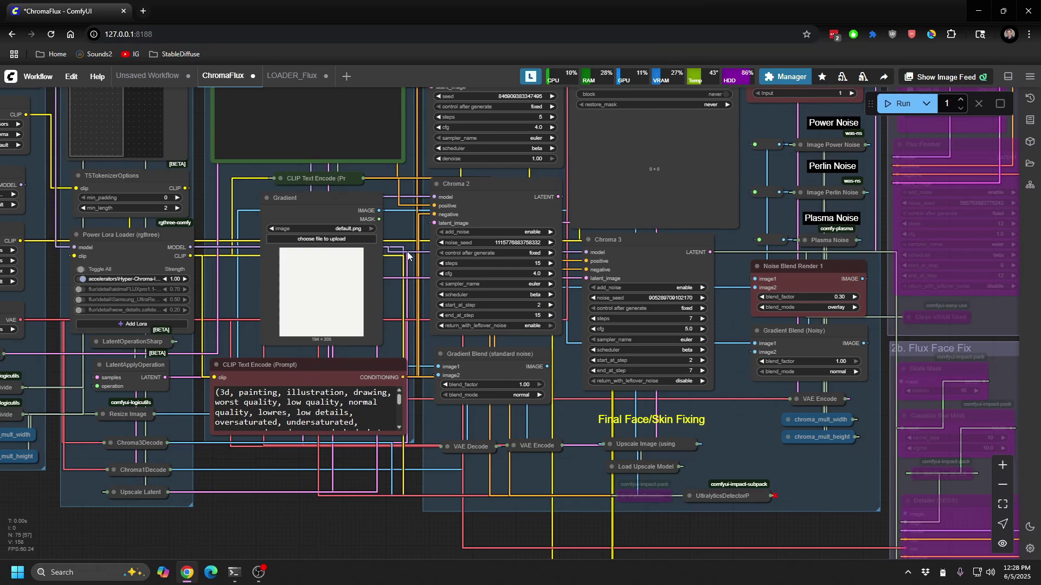
pyautogui.moveTo(405, 225); pyautogui.dragTo(285, 367)
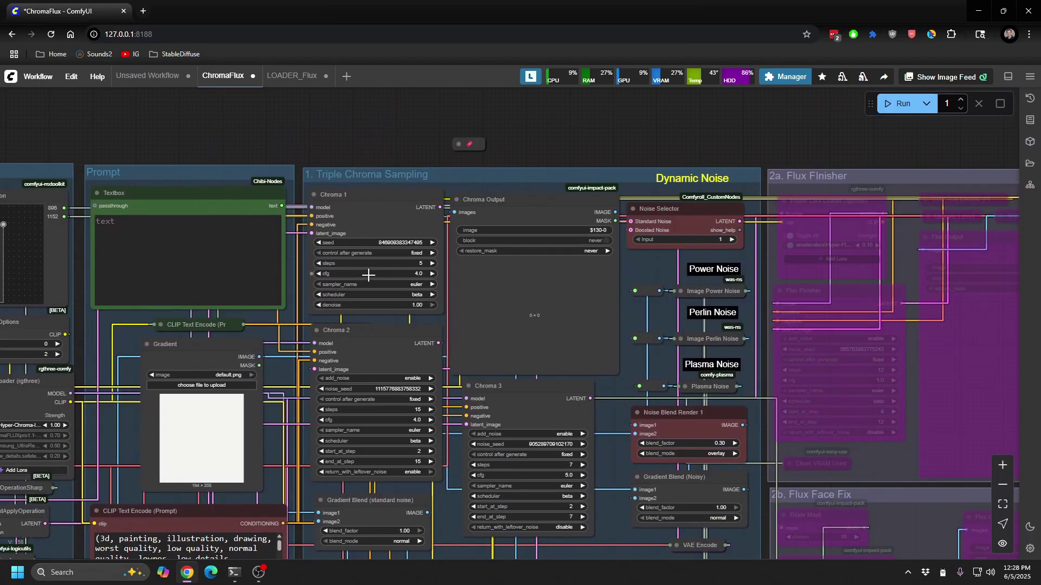
pyautogui.moveTo(398, 141); pyautogui.dragTo(221, 373)
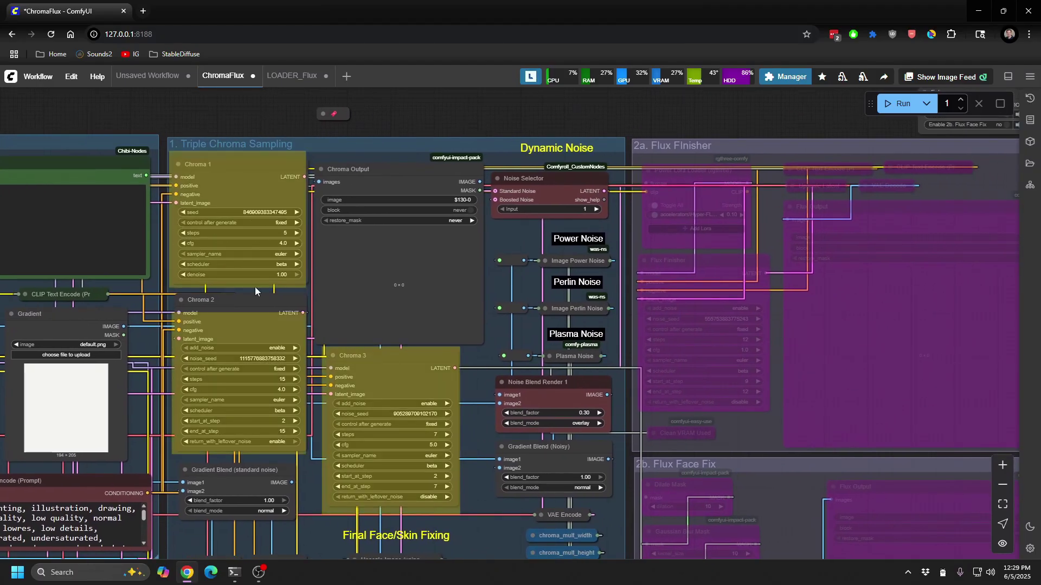
pyautogui.click(262, 195)
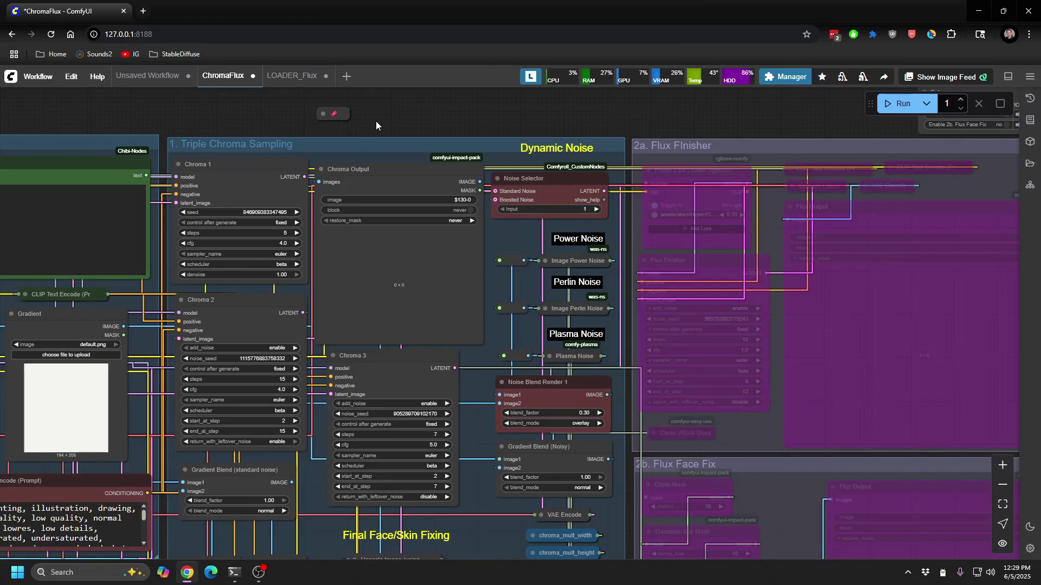
pyautogui.scroll(-3, 395, 125)
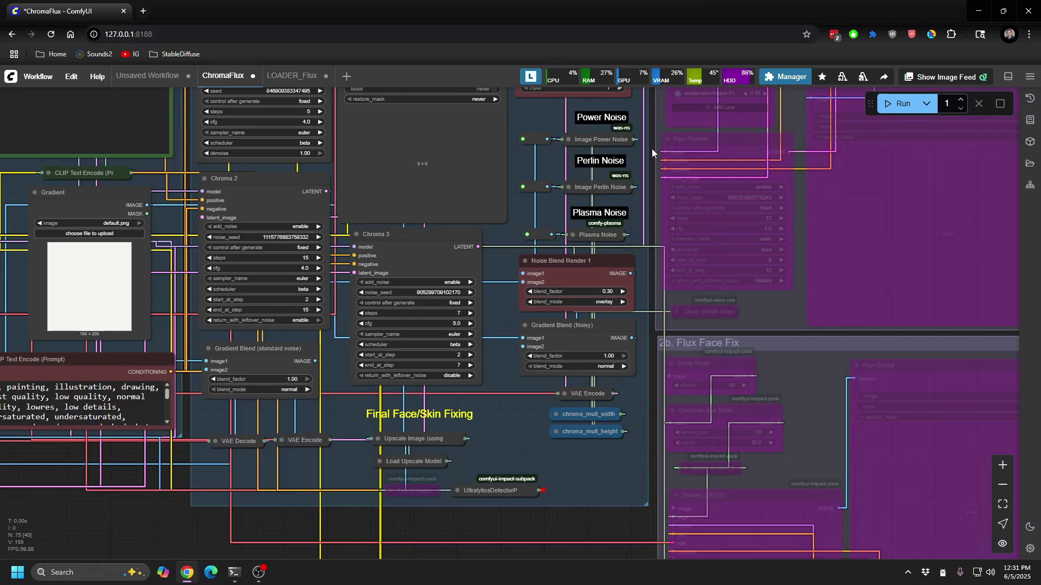
pyautogui.moveTo(651, 149); pyautogui.dragTo(572, 202)
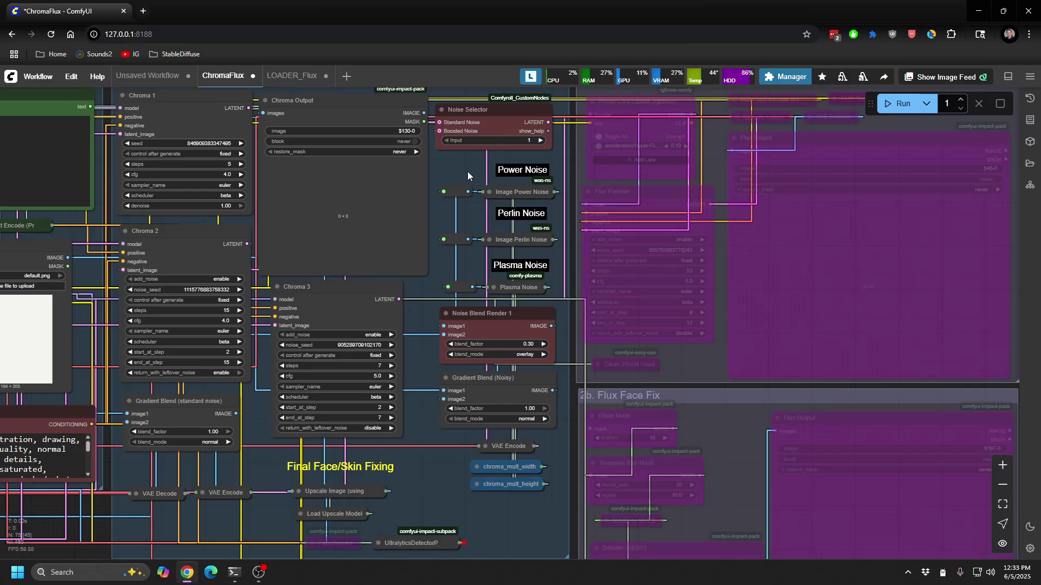
pyautogui.click(481, 103)
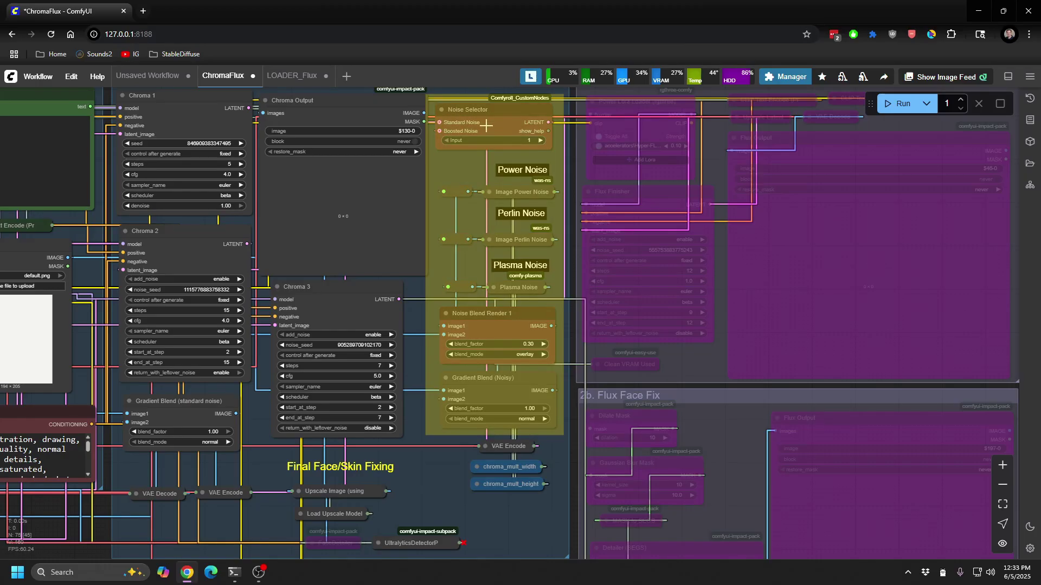
pyautogui.hotkey('ctrl', 'z')
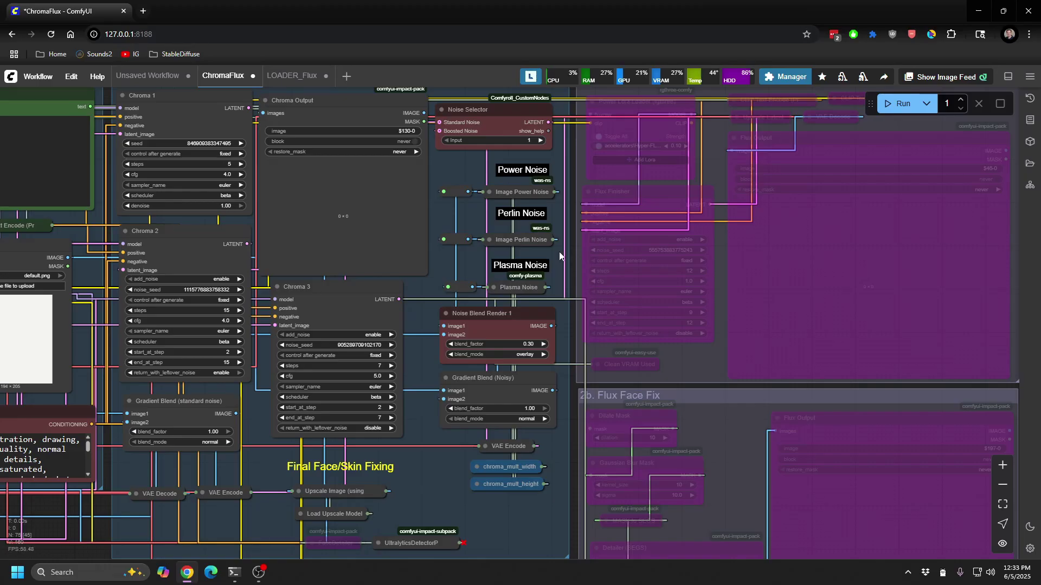
pyautogui.moveTo(466, 240)
pyautogui.mouseDown()
pyautogui.moveTo(464, 295)
pyautogui.moveTo(447, 327)
pyautogui.moveTo(468, 244)
pyautogui.mouseUp()
pyautogui.click(533, 138)
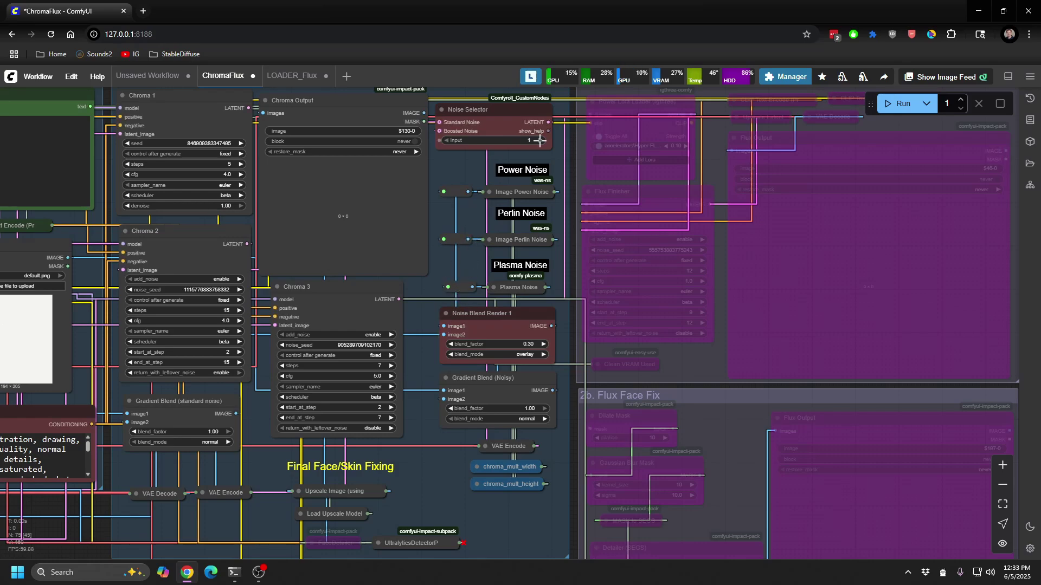
pyautogui.click(445, 140)
pyautogui.moveTo(420, 365); pyautogui.dragTo(355, 238)
pyautogui.scroll(7, 253, 373)
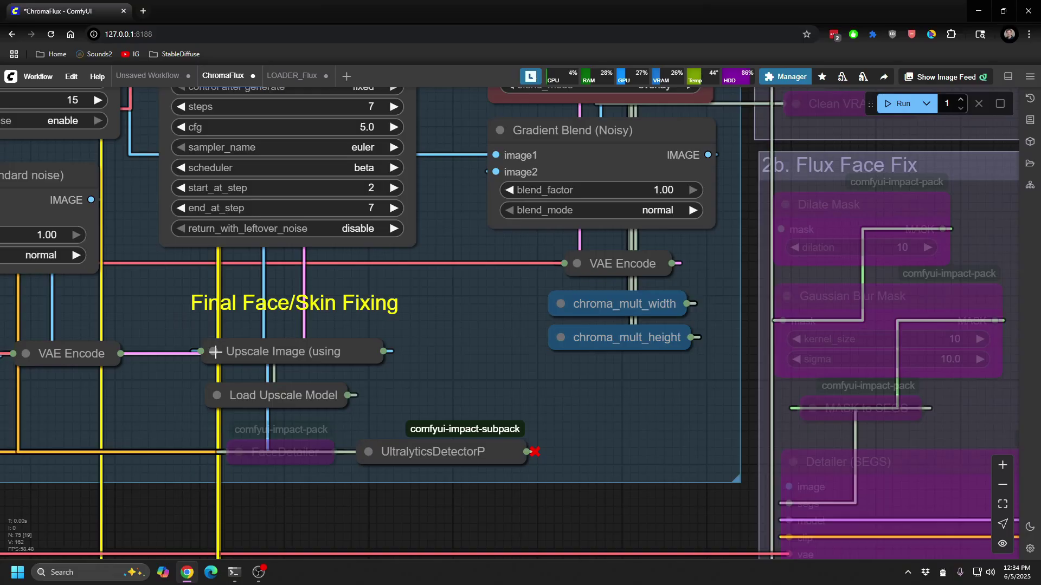
pyautogui.click(218, 396)
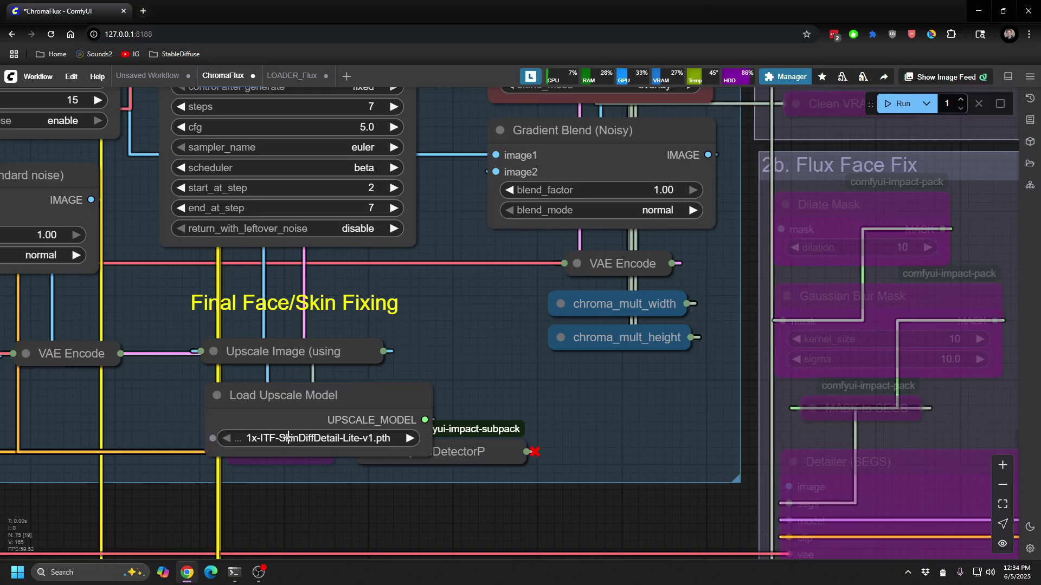
pyautogui.click(217, 395)
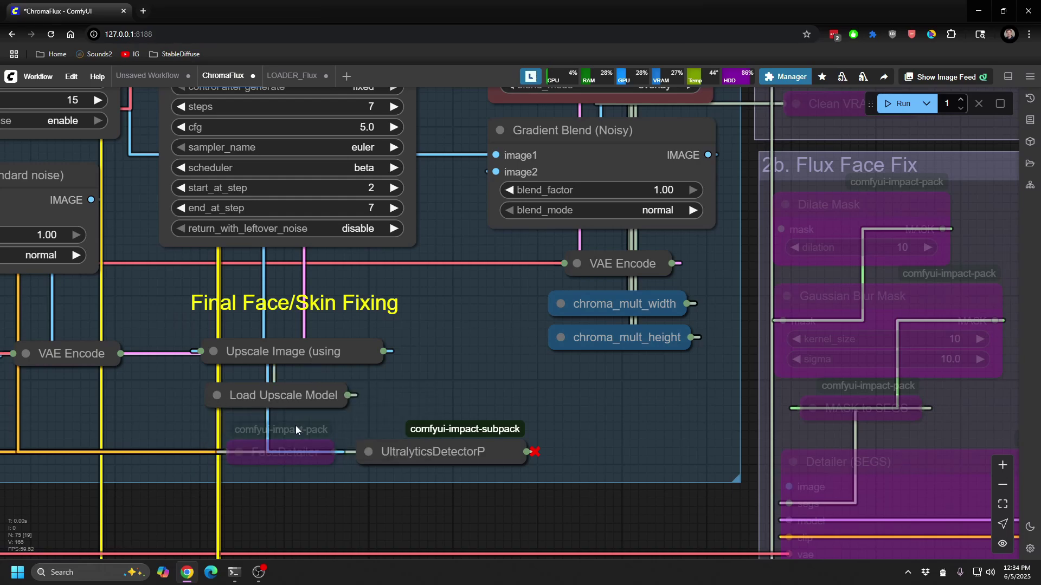
pyautogui.click(262, 455)
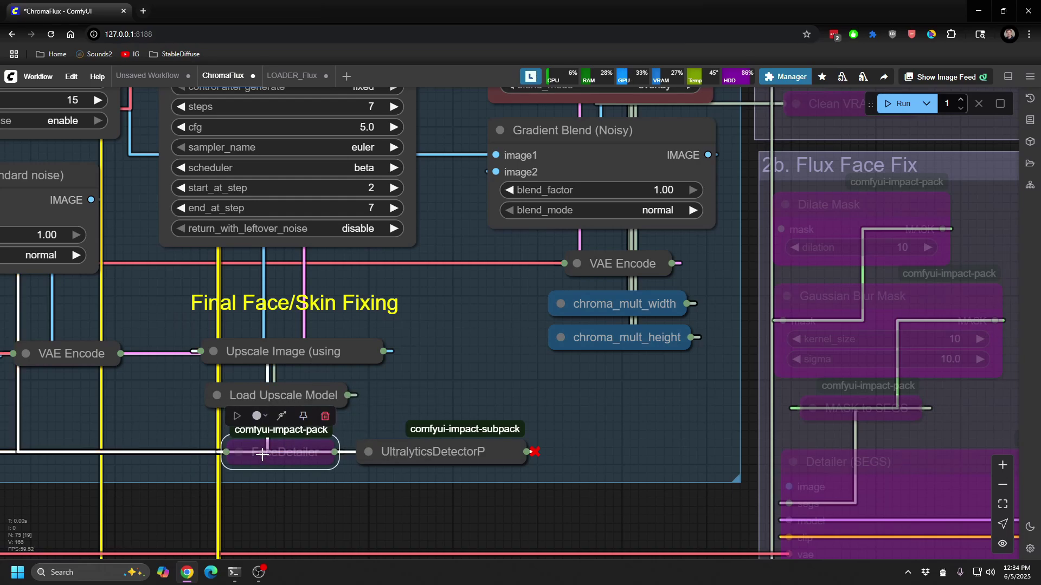
pyautogui.hotkey('ctrl', 'b')
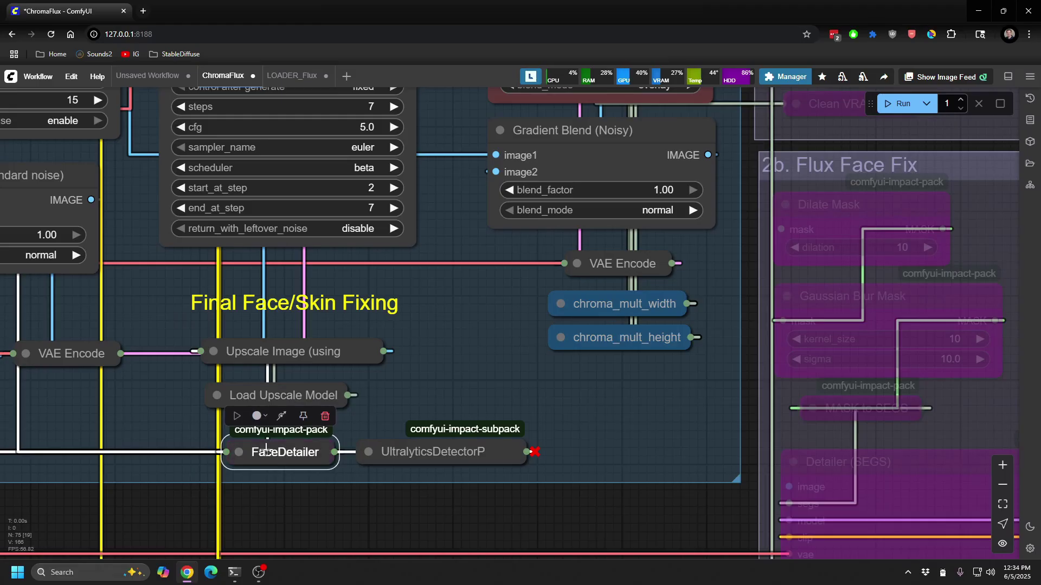
pyautogui.hotkey('ctrl', 'b')
pyautogui.scroll(-1, 454, 382)
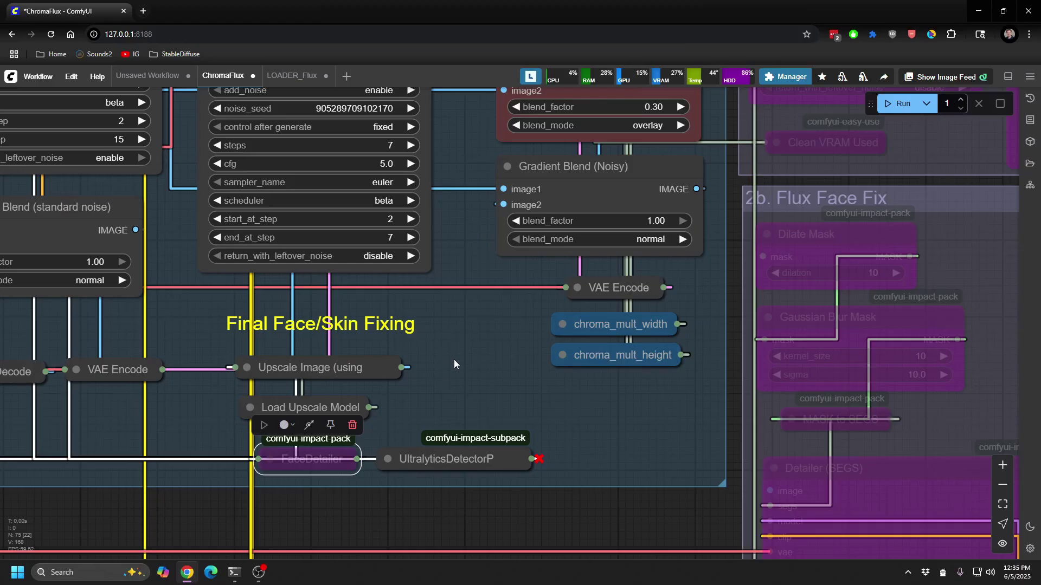
# Step: In the Extras node, set the 'Enable 2b. Flux Face Fix' toggle to yes
pyautogui.scroll(-5, 460, 337)
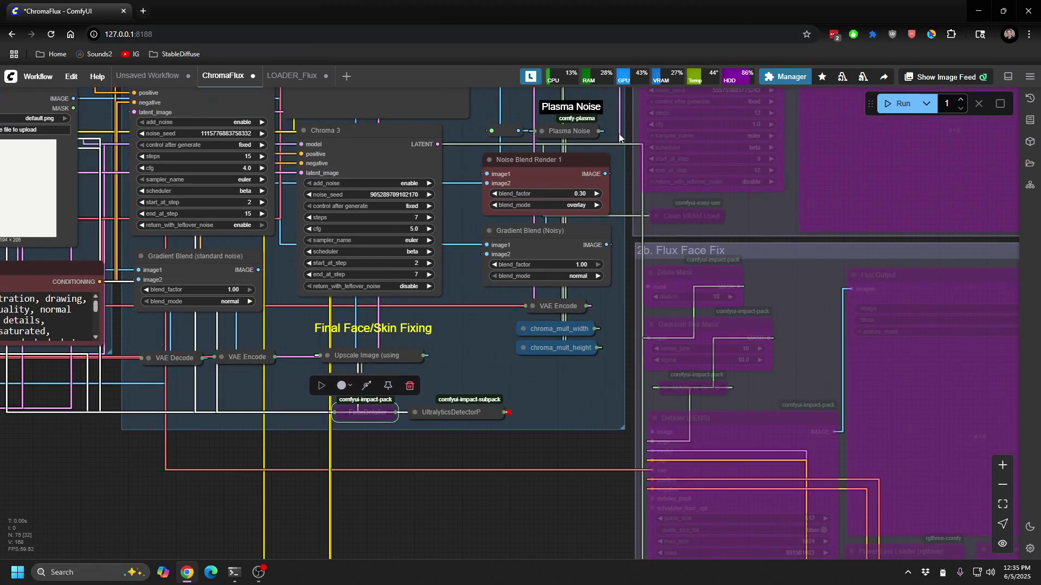
pyautogui.moveTo(610, 114); pyautogui.dragTo(367, 375)
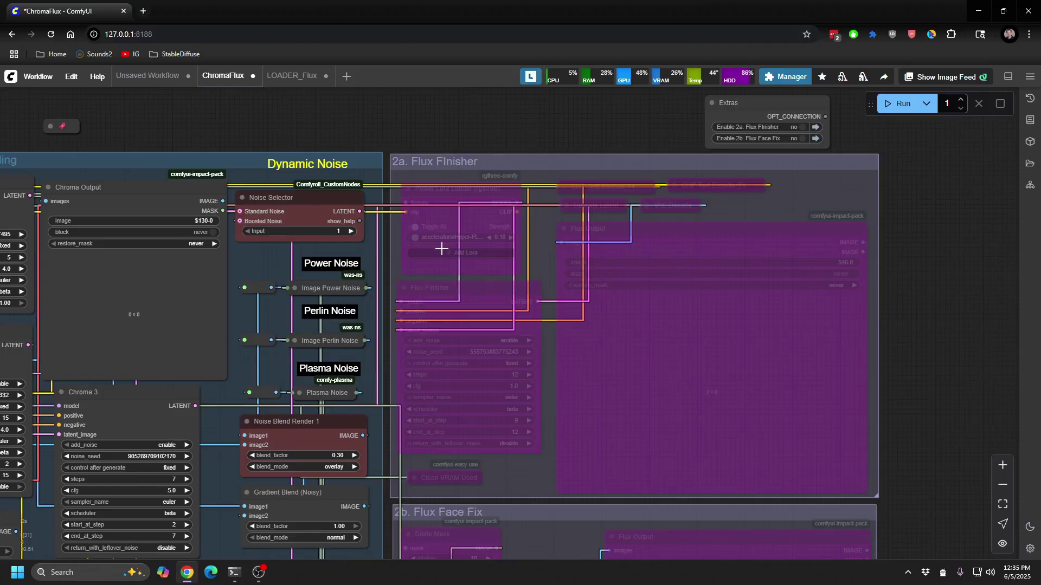
pyautogui.moveTo(889, 303); pyautogui.dragTo(1016, 221)
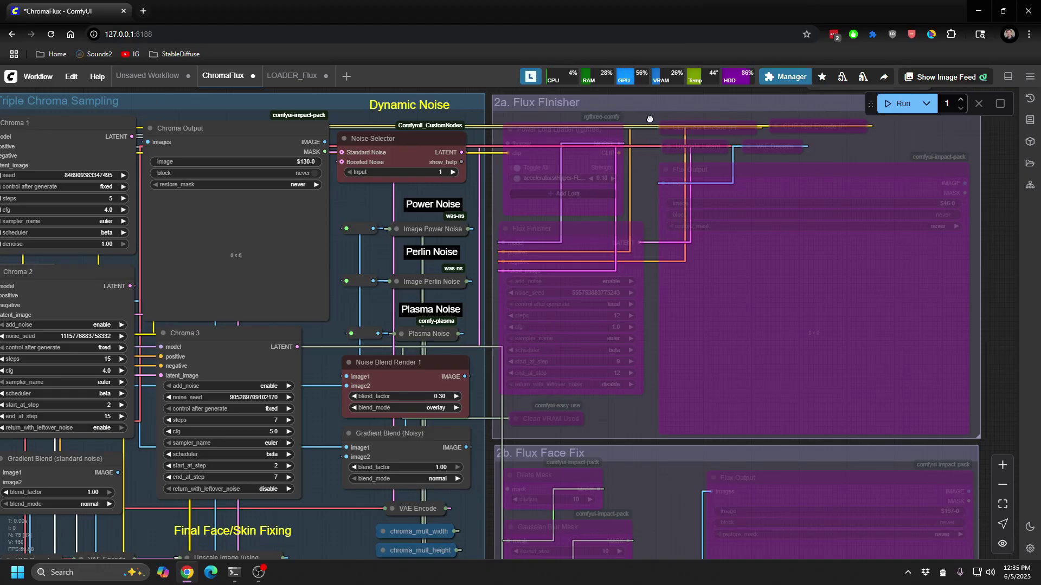
pyautogui.moveTo(642, 121); pyautogui.dragTo(445, 164)
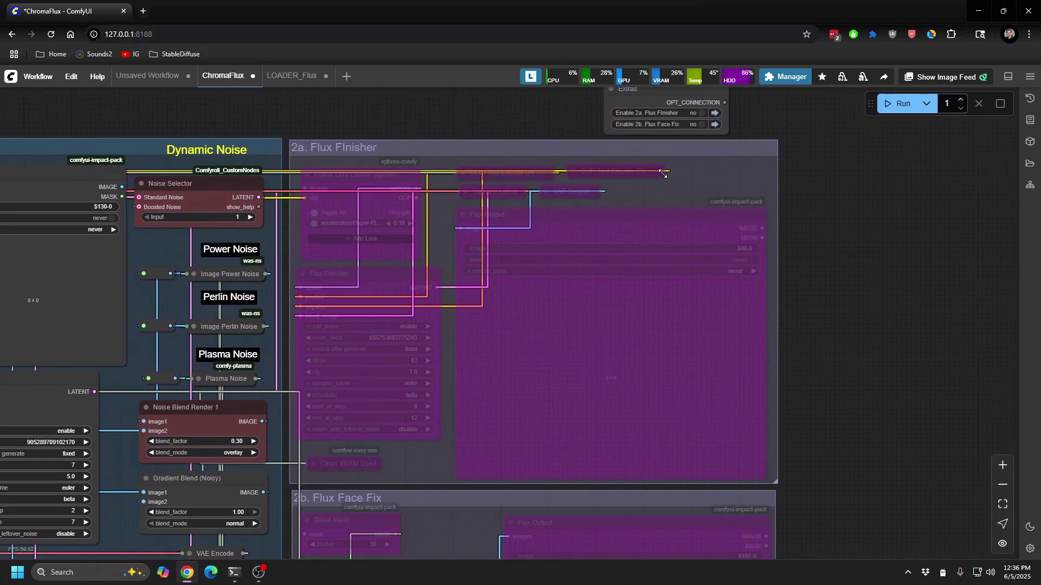
pyautogui.click(698, 124)
pyautogui.click(714, 124)
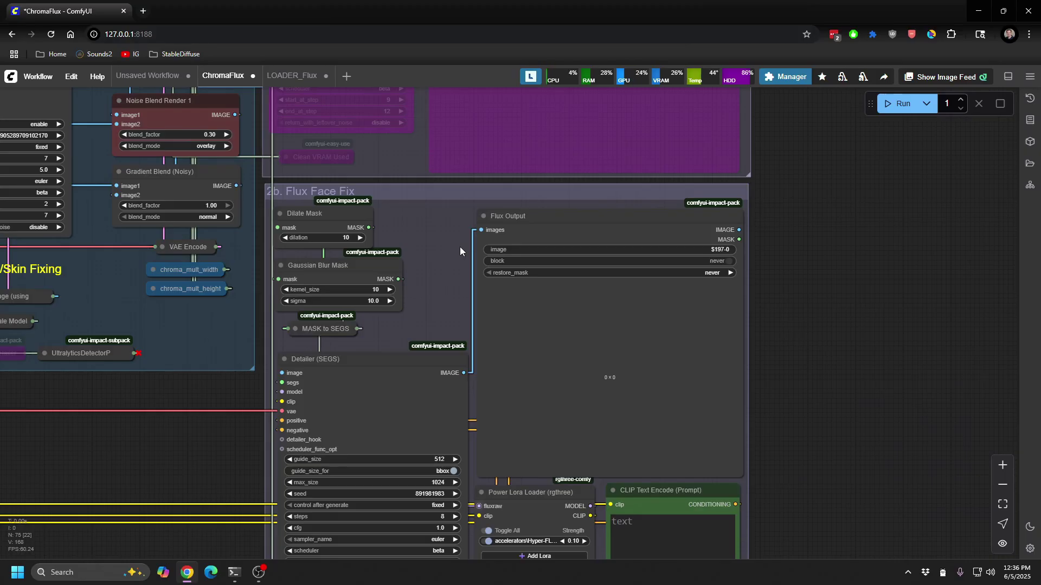
pyautogui.moveTo(277, 228); pyautogui.dragTo(267, 228)
pyautogui.scroll(-5, 214, 353)
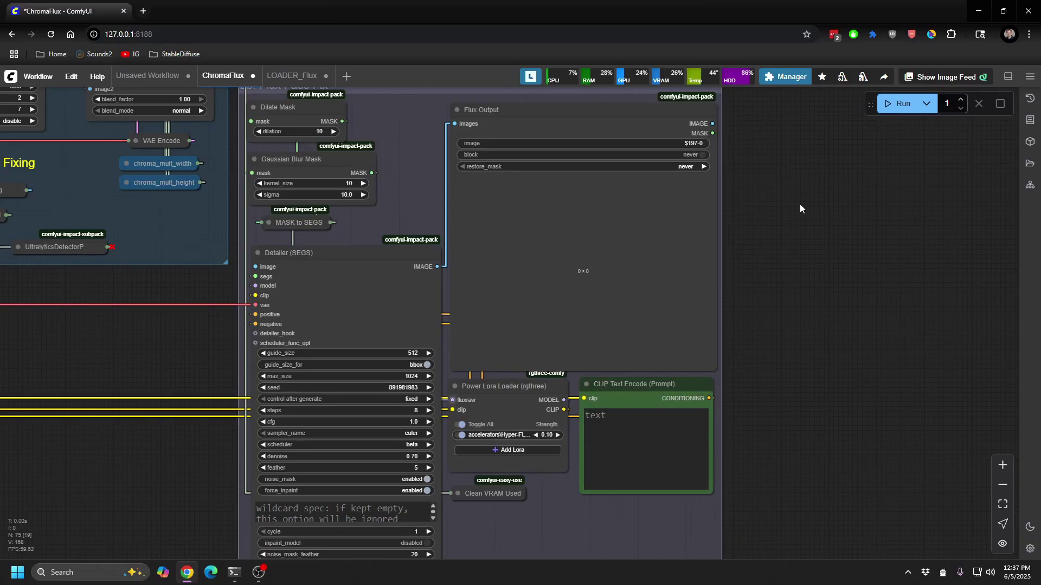
# Step: Set both Extras toggles, 2a. Flux Finisher and 2b. Flux Face Fix, to no
pyautogui.moveTo(808, 198); pyautogui.dragTo(741, 530)
pyautogui.moveTo(729, 344); pyautogui.dragTo(752, 392)
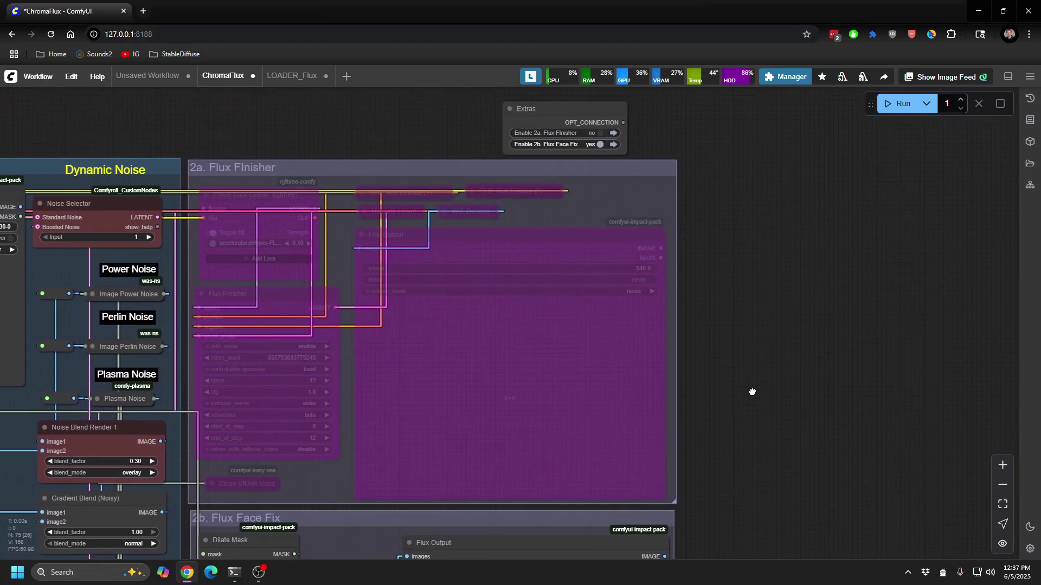
pyautogui.click(600, 135)
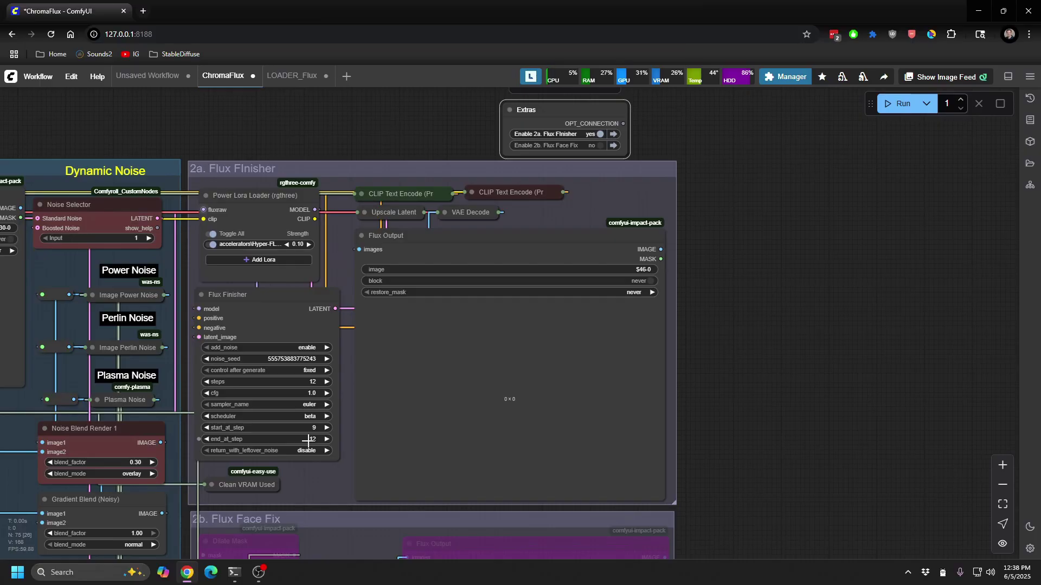
pyautogui.click(599, 134)
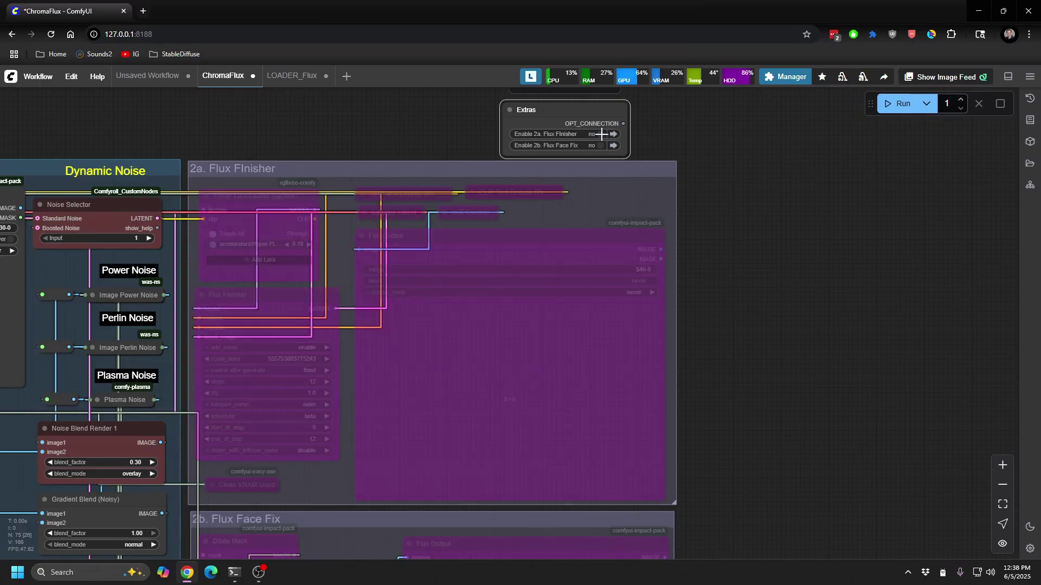
# Step: Replace the Textbox prompt with the rooftop night scene prompt and queue the render
pyautogui.moveTo(356, 128); pyautogui.dragTo(756, 109)
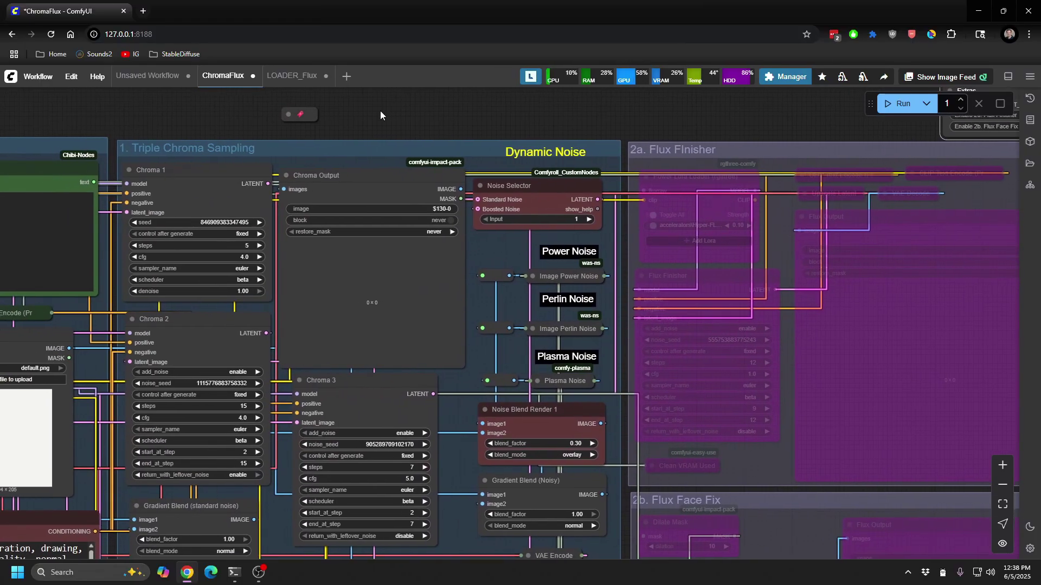
pyautogui.moveTo(381, 120); pyautogui.dragTo(696, 122)
pyautogui.click(270, 219)
pyautogui.write('25 y')
pyautogui.hotkey('ctrl', 'a')
pyautogui.write('kneeling 25 year old man holding a rose for a standing woman (blond hair, blue shimmery dress), night rooftop, bottom-up view, night sky moon, distant city skyscrapers with lights, rooftop background bokeh')
pyautogui.hotkey('ctrl', 'Return')
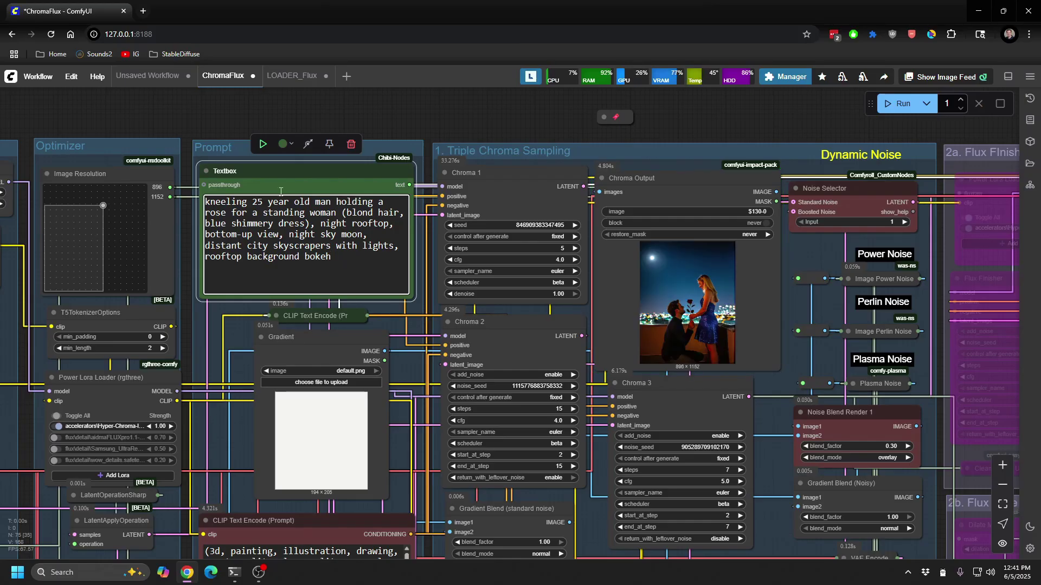
# Step: Select the FaceDetailer node and queue another run of the workflow
pyautogui.scroll(10, 707, 320)
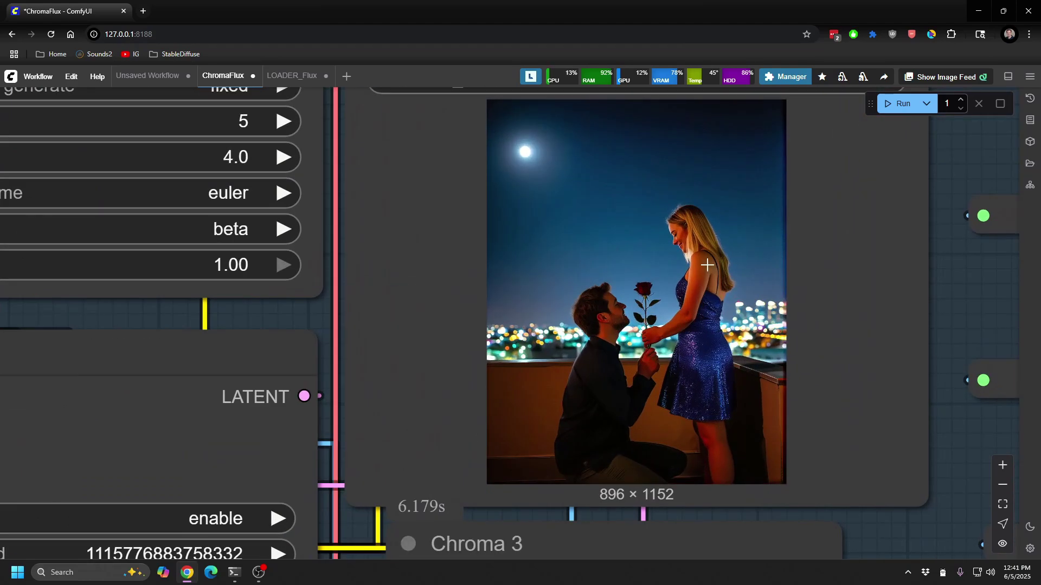
pyautogui.scroll(1, 667, 235)
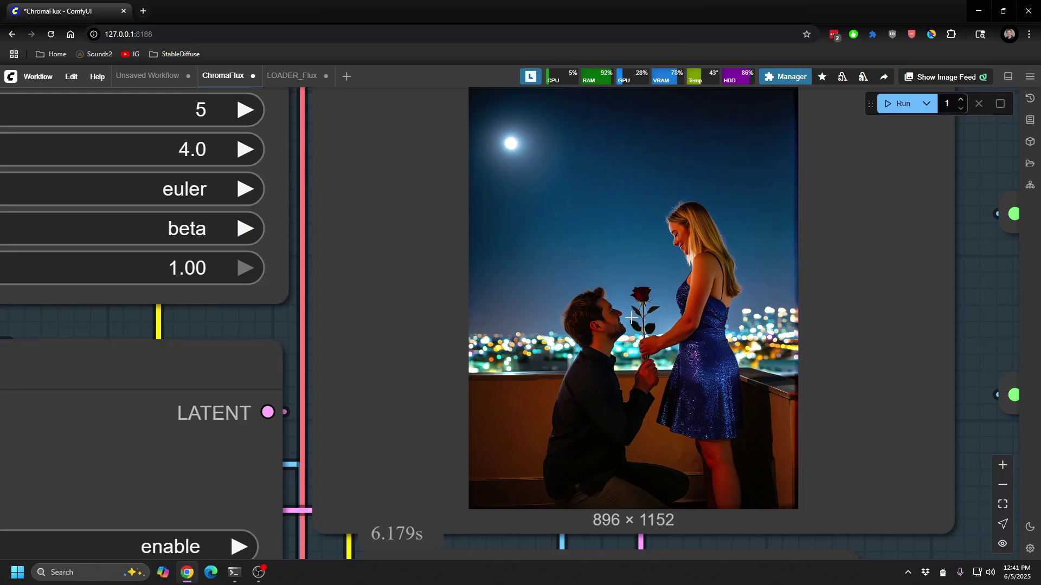
pyautogui.scroll(-5, 641, 294)
pyautogui.scroll(-2, 642, 295)
pyautogui.scroll(-2, 641, 294)
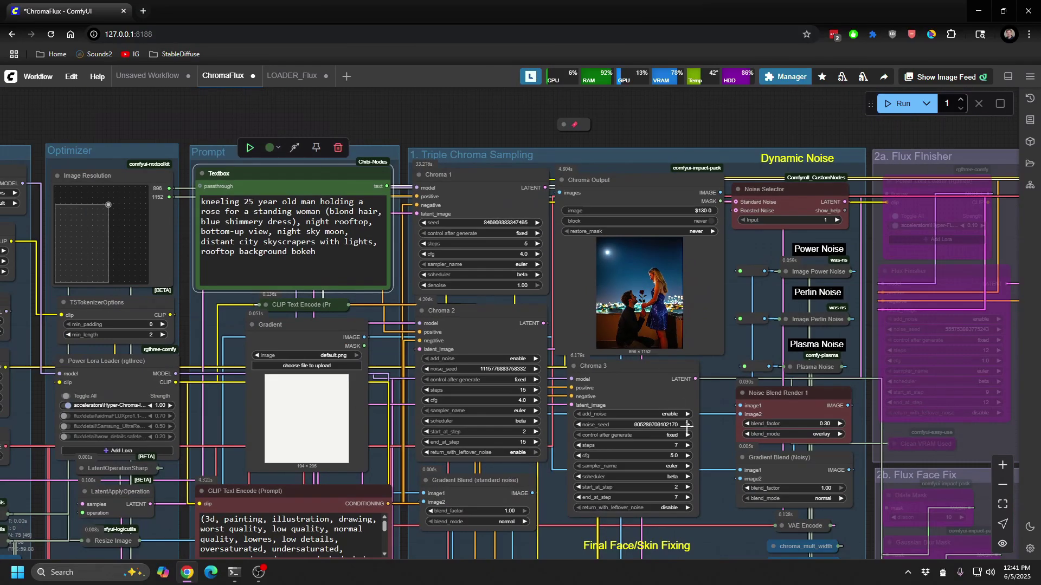
pyautogui.scroll(-2, 716, 465)
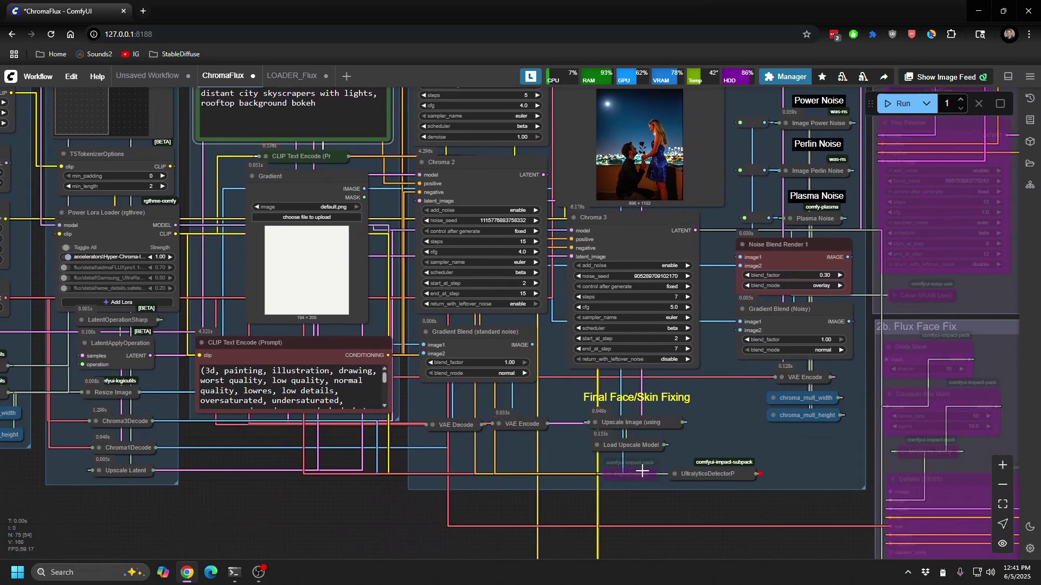
pyautogui.click(642, 471)
pyautogui.hotkey('ctrl', 'Return')
# Step: Pan the canvas back over to the Gradient and Chroma nodes
pyautogui.scroll(15, 652, 117)
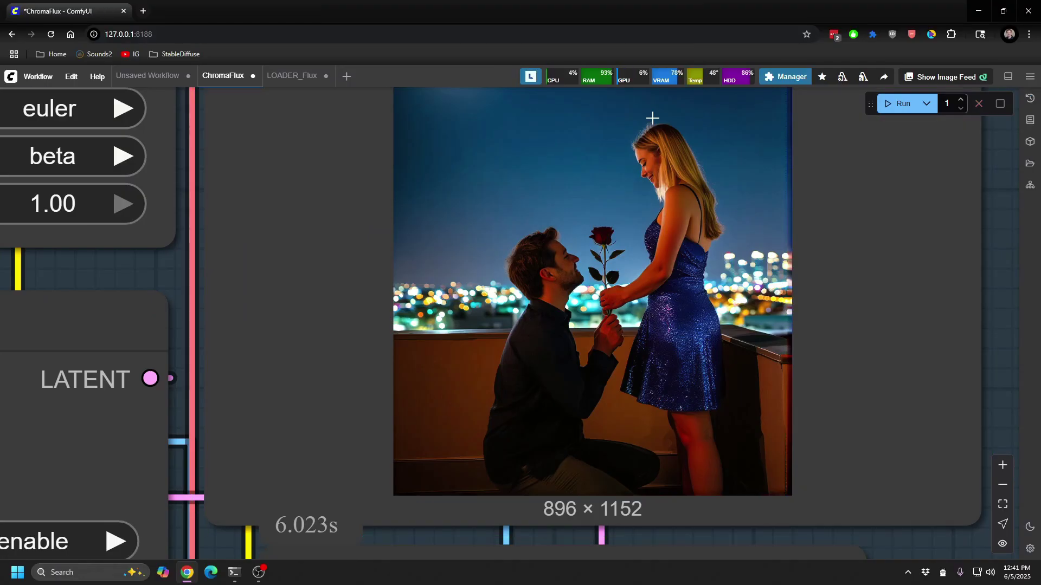
pyautogui.scroll(-10, 652, 118)
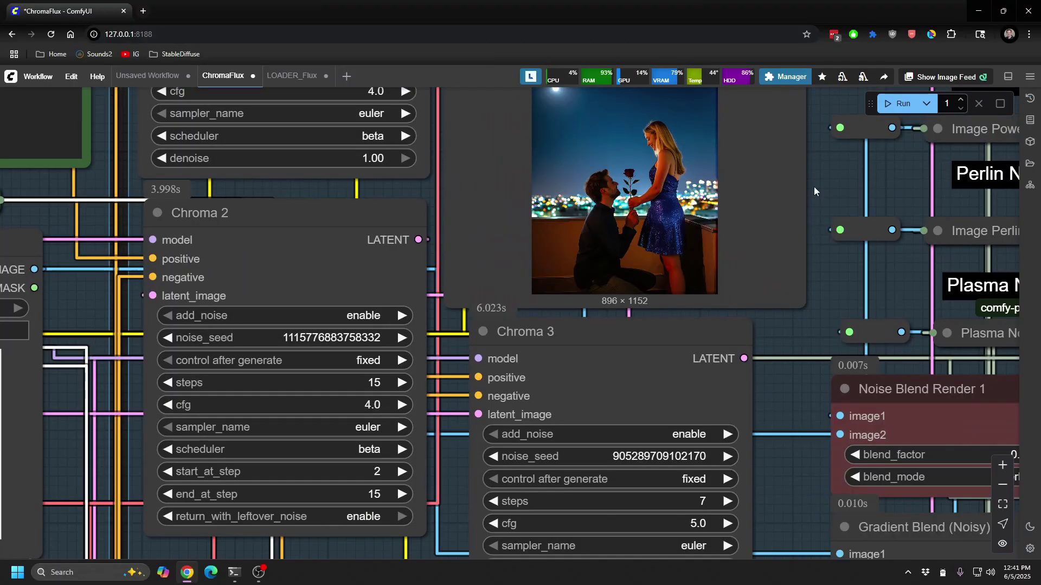
pyautogui.moveTo(817, 190); pyautogui.dragTo(894, 223)
pyautogui.scroll(-2, 910, 184)
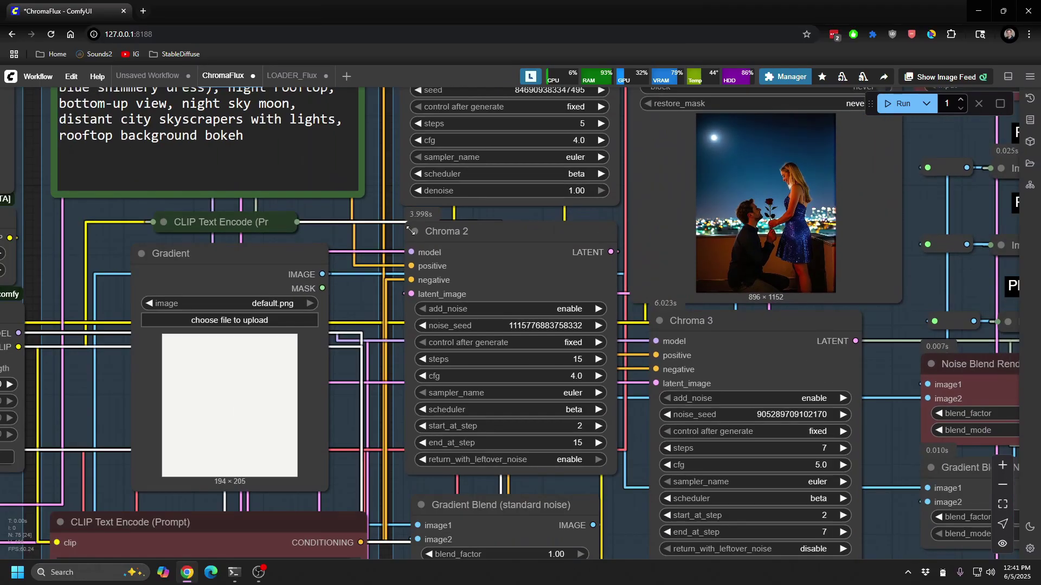
pyautogui.moveTo(399, 241); pyautogui.dragTo(432, 232)
pyautogui.scroll(-2, 428, 277)
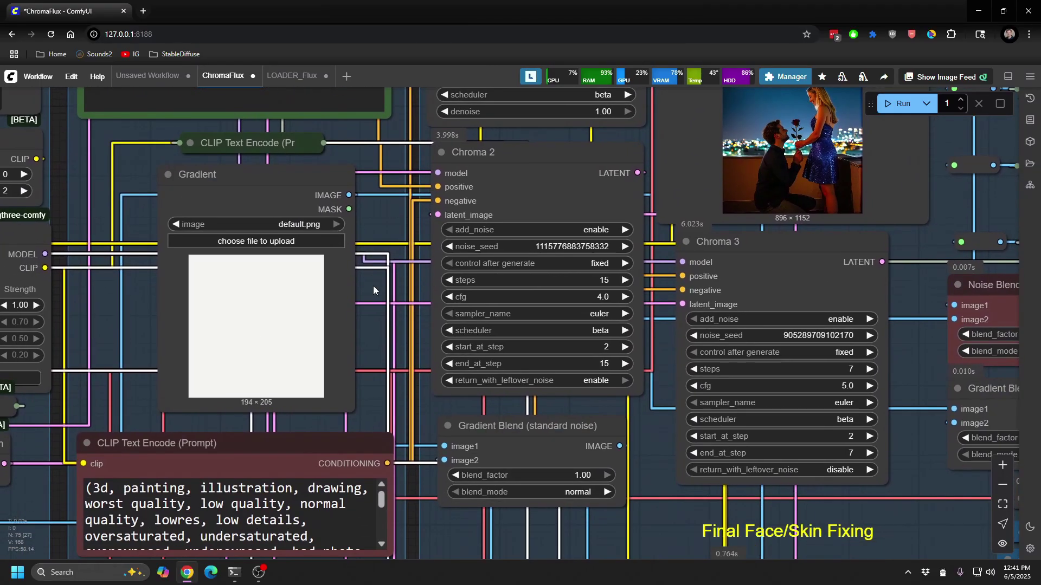
# Step: Redraw the Gradient node image in Photopea as a black-to-light-blue diagonal gradient and save it
pyautogui.rightClick(265, 289)
pyautogui.click(296, 206)
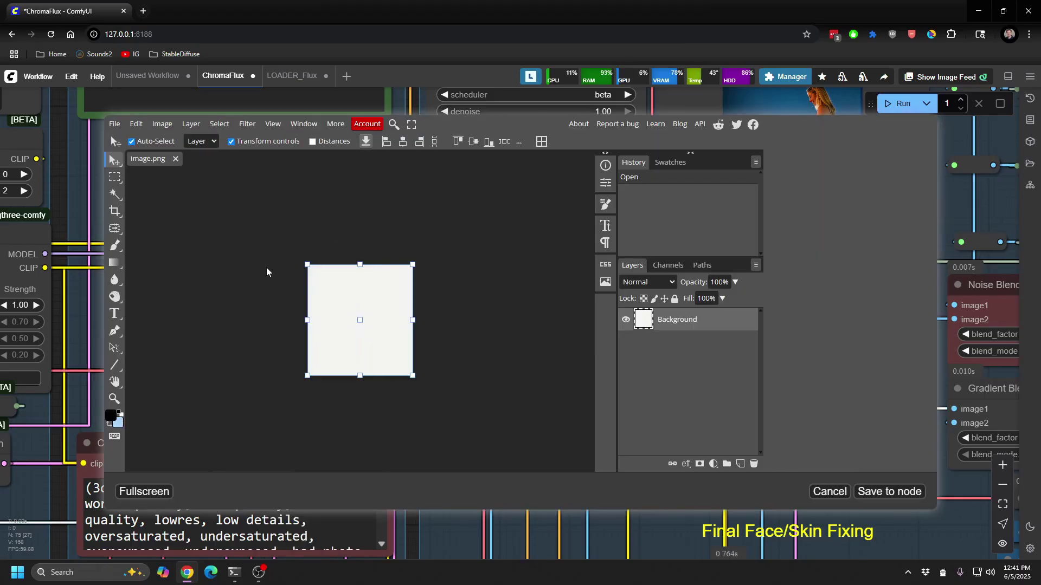
pyautogui.click(114, 263)
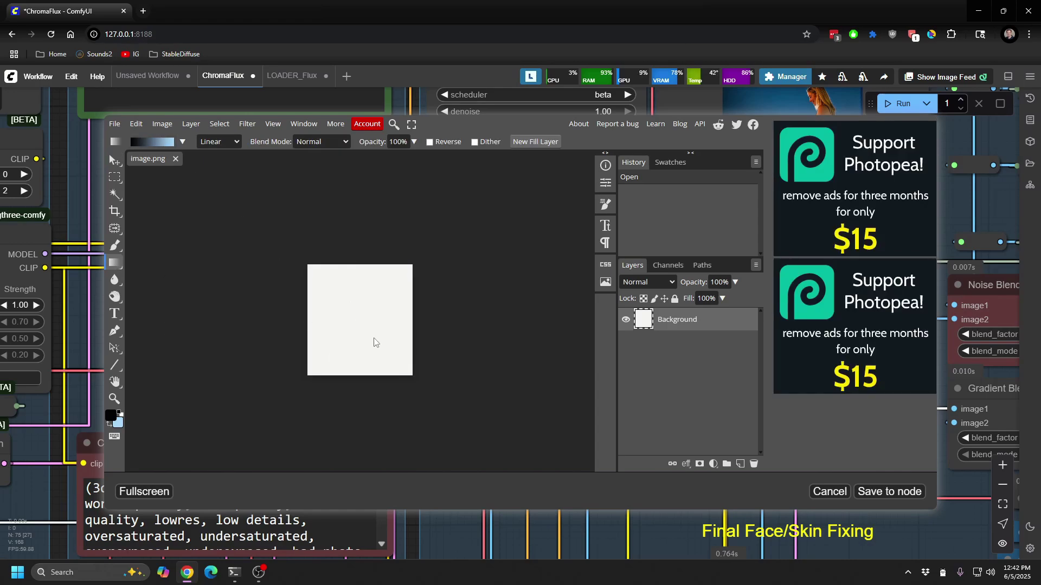
pyautogui.moveTo(379, 363); pyautogui.dragTo(343, 295)
pyautogui.moveTo(365, 362); pyautogui.dragTo(401, 362)
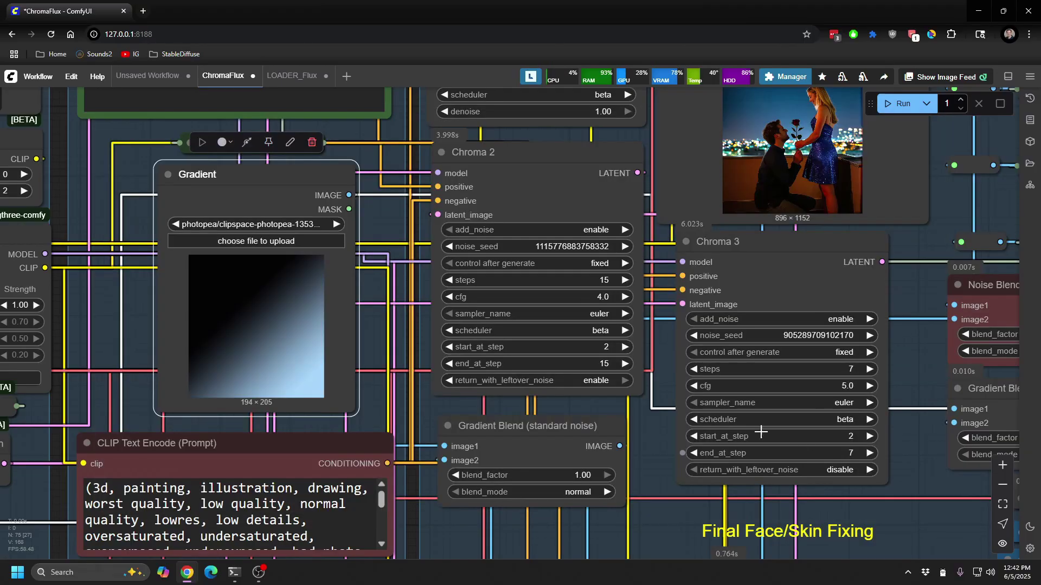
pyautogui.click(889, 491)
# Step: Give the standard-noise Gradient Blend blend_factor 0.5 and multiply mode, then rerun the workflow
pyautogui.hotkey('ctrl', 'Return')
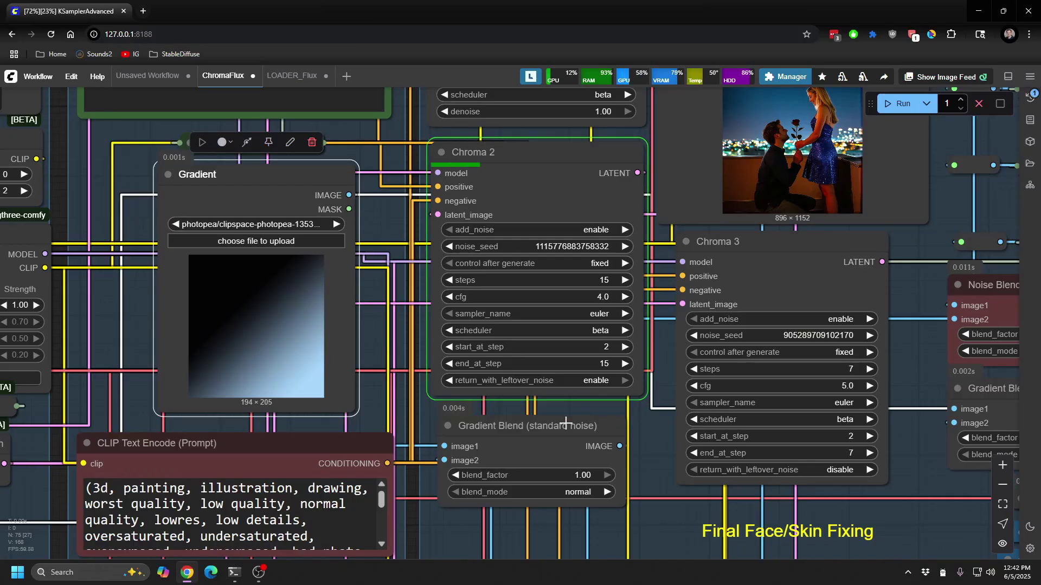
pyautogui.click(580, 475)
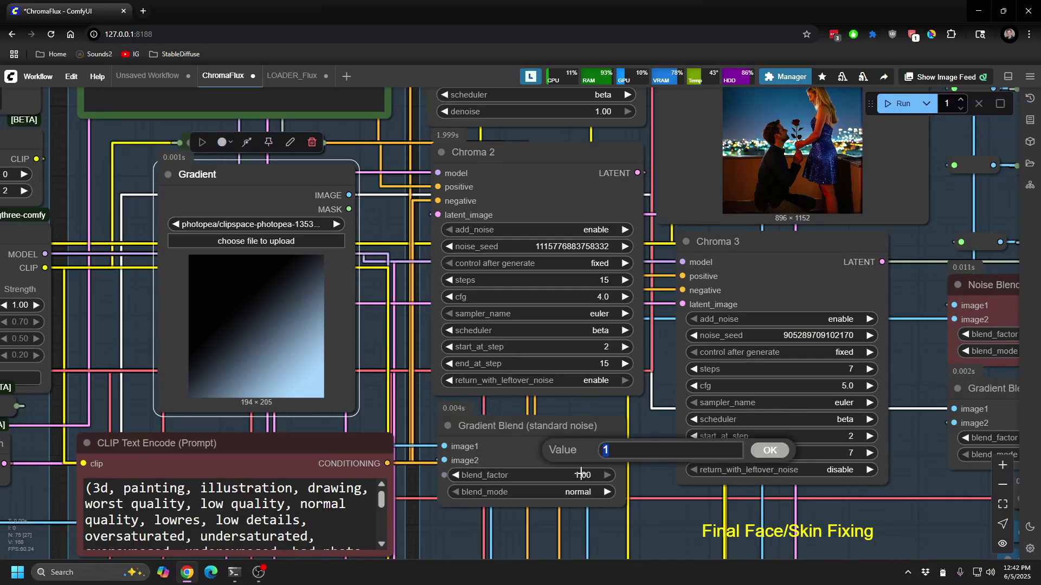
pyautogui.write('0.5')
pyautogui.press('Return')
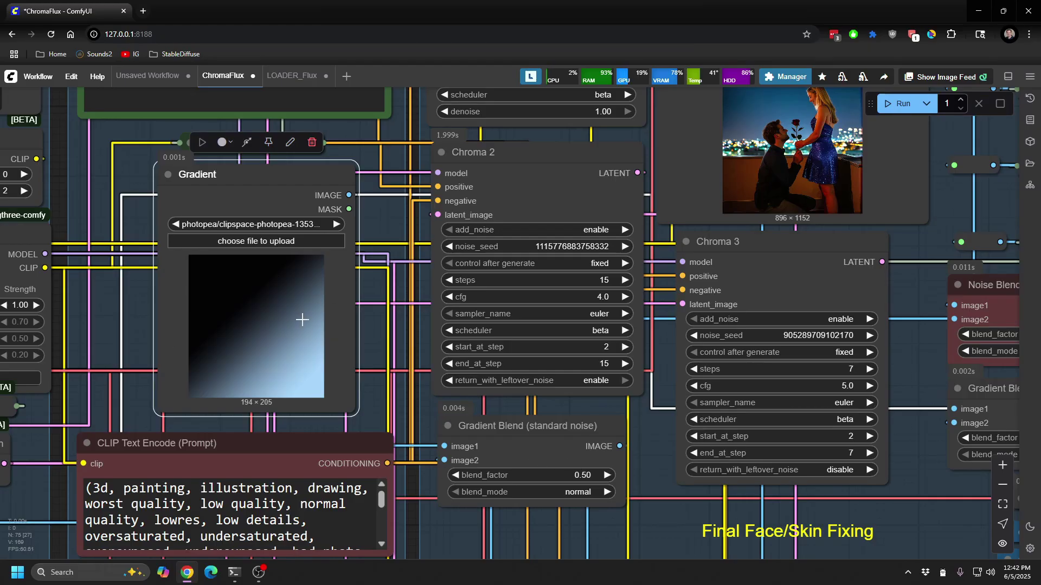
pyautogui.click(578, 492)
pyautogui.click(582, 504)
pyautogui.hotkey('ctrl', 'Return')
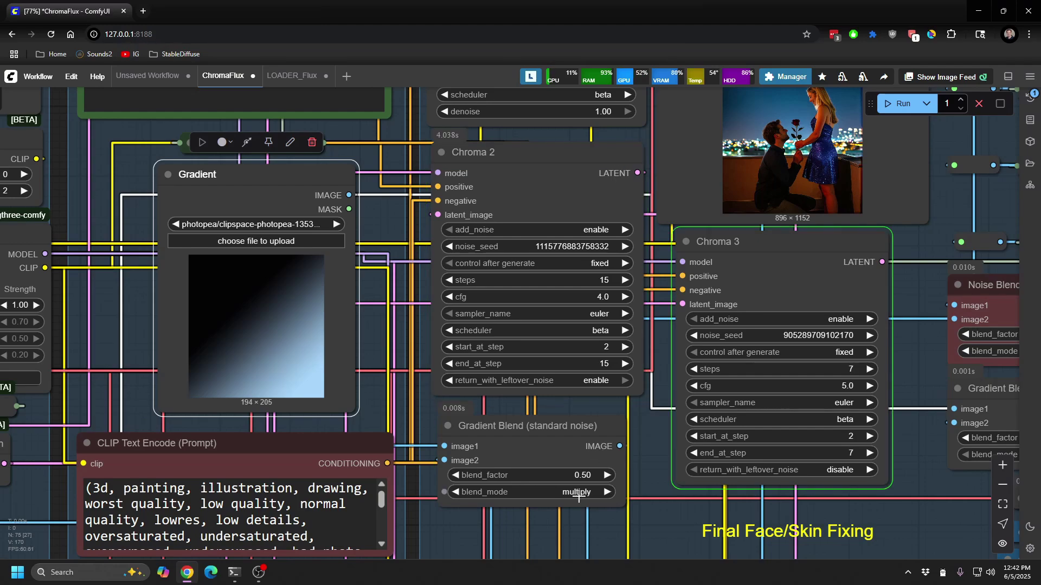
pyautogui.moveTo(928, 243); pyautogui.dragTo(821, 374)
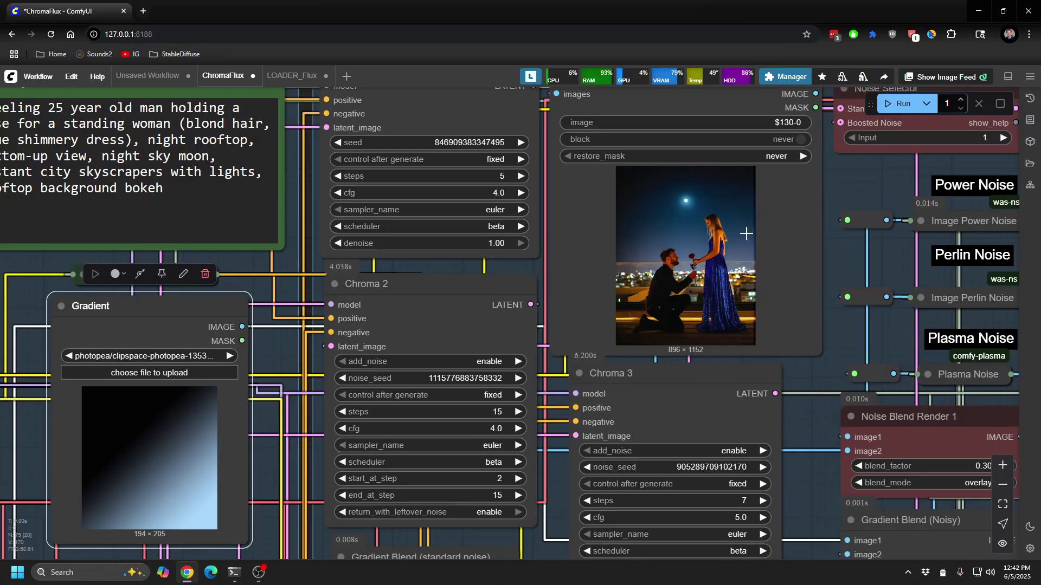
pyautogui.scroll(7, 733, 230)
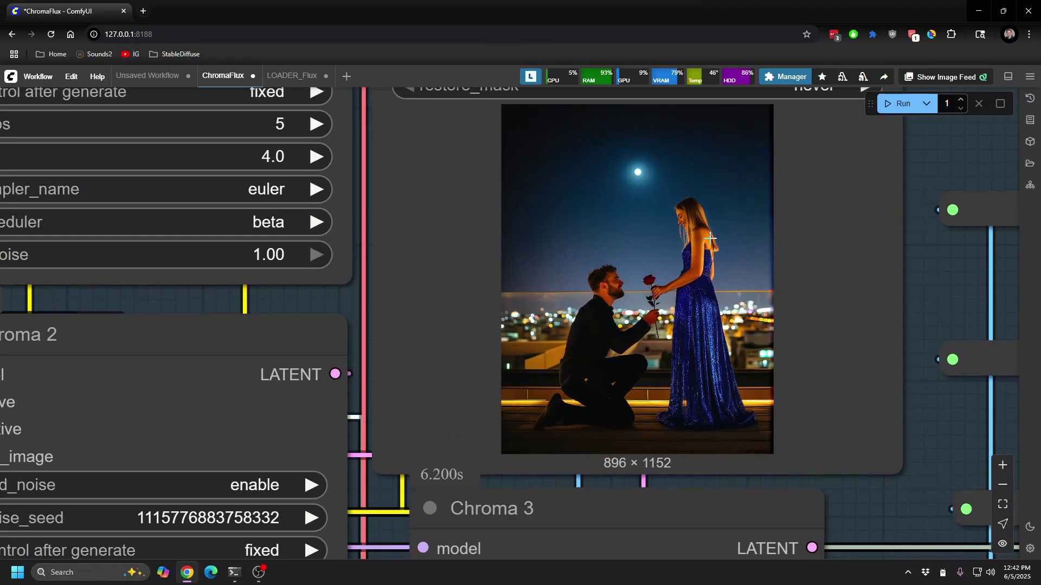
pyautogui.scroll(5, 708, 238)
pyautogui.scroll(1, 701, 239)
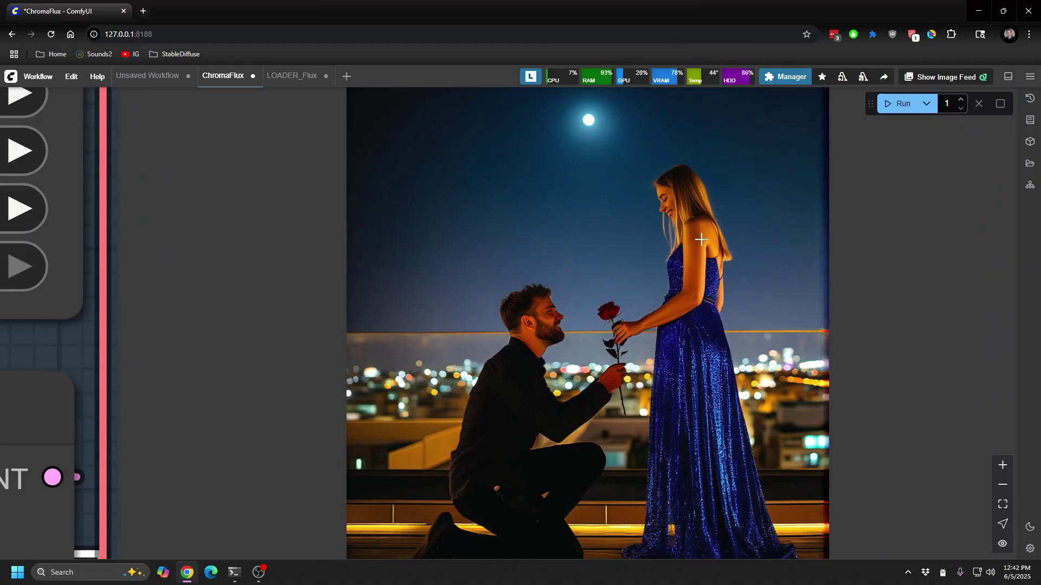
pyautogui.scroll(-2, 701, 239)
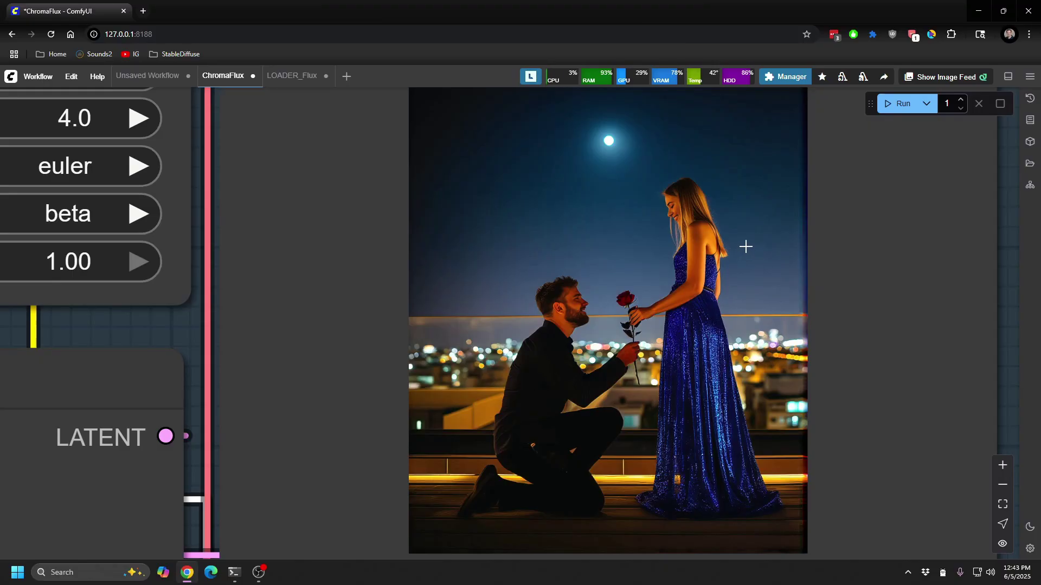
pyautogui.scroll(-3, 744, 248)
pyautogui.scroll(-6, 745, 247)
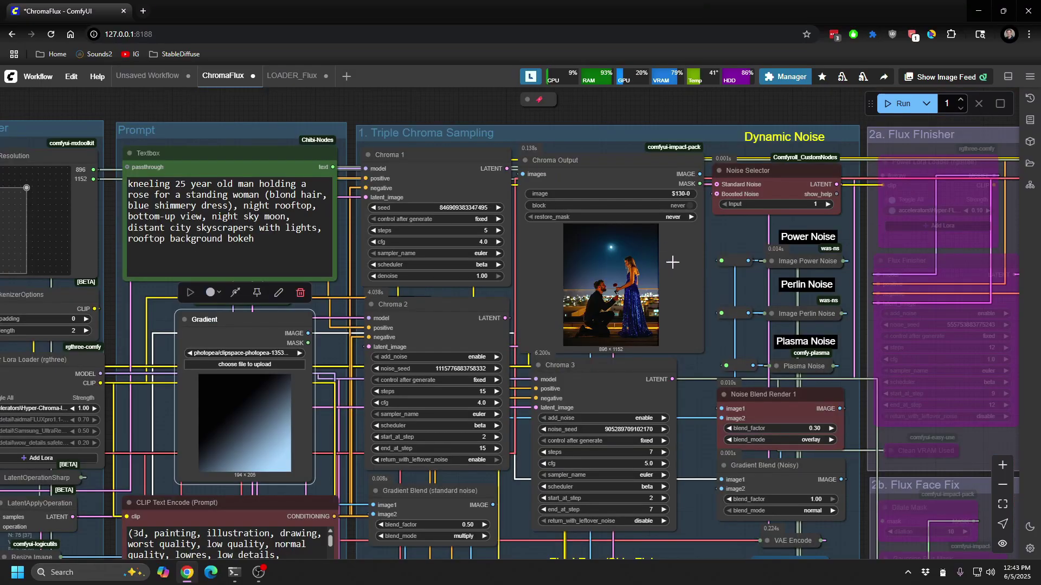
# Step: Zoom and pan across the canvas toward the noise nodes and Image Comparer
pyautogui.scroll(10, 631, 277)
pyautogui.scroll(13, 631, 277)
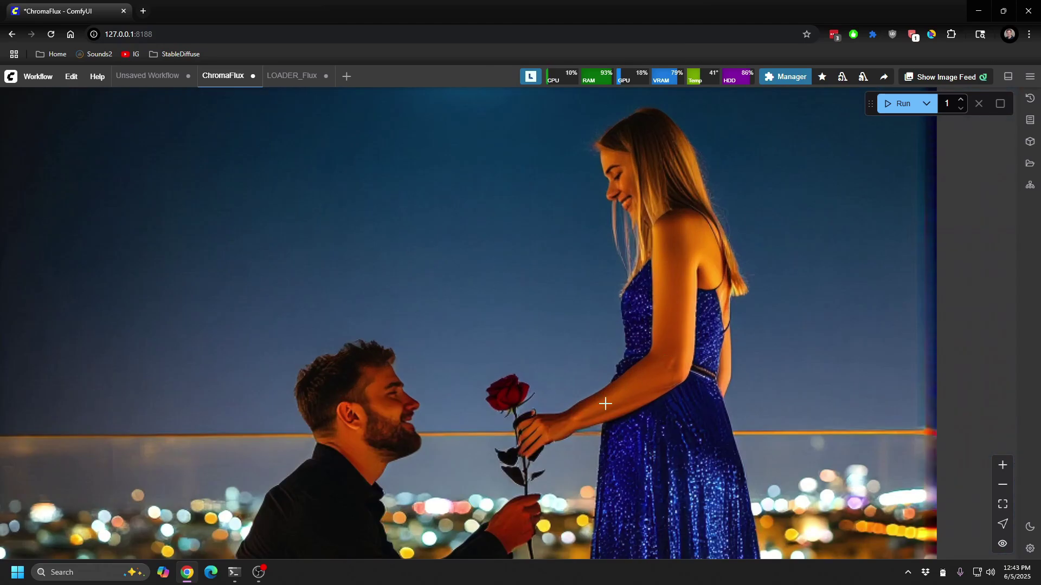
pyautogui.scroll(-16, 689, 227)
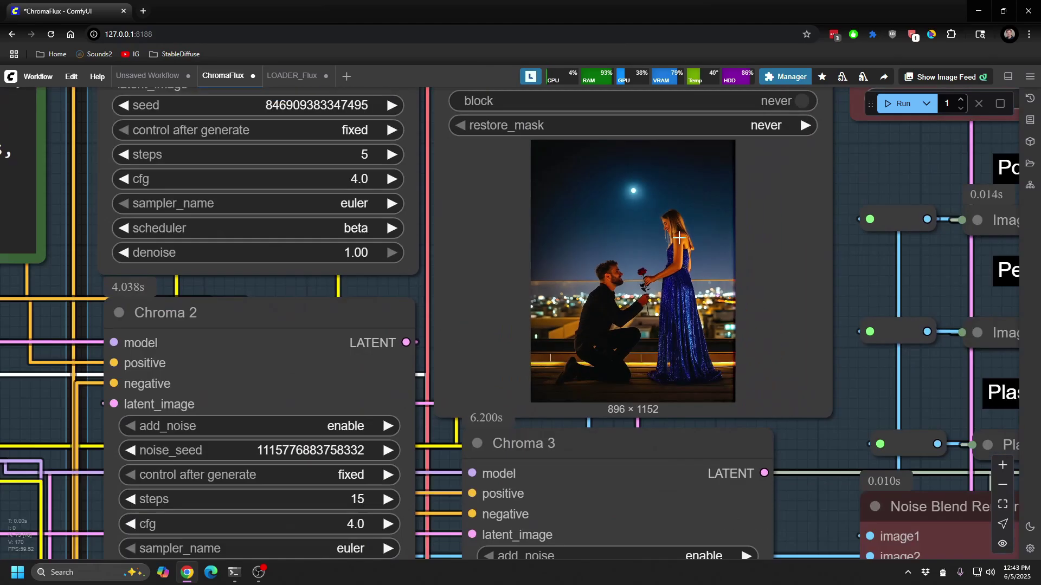
pyautogui.moveTo(898, 157); pyautogui.dragTo(130, 260)
pyautogui.scroll(-4, 553, 236)
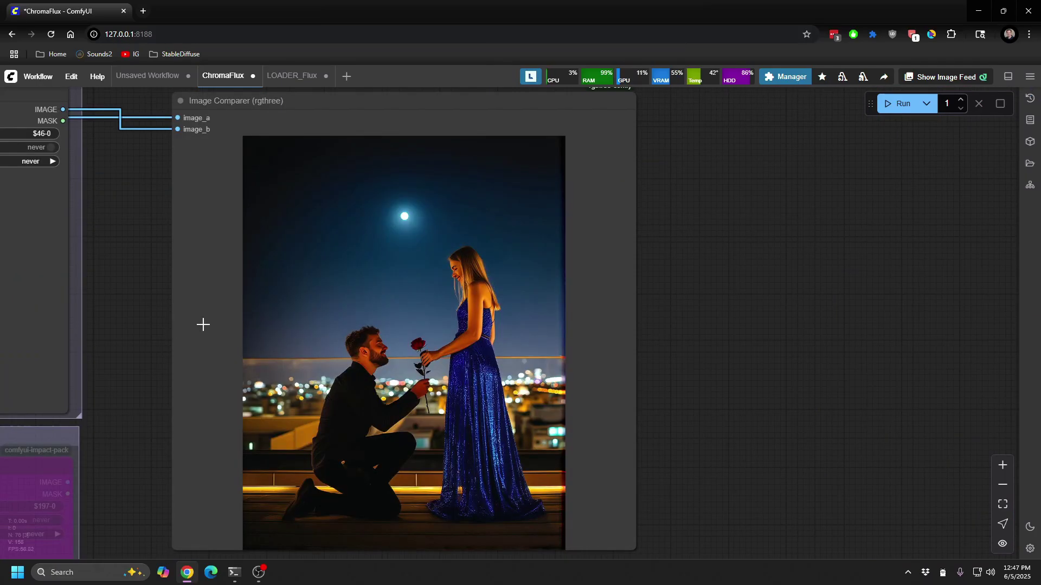
pyautogui.scroll(9, 323, 341)
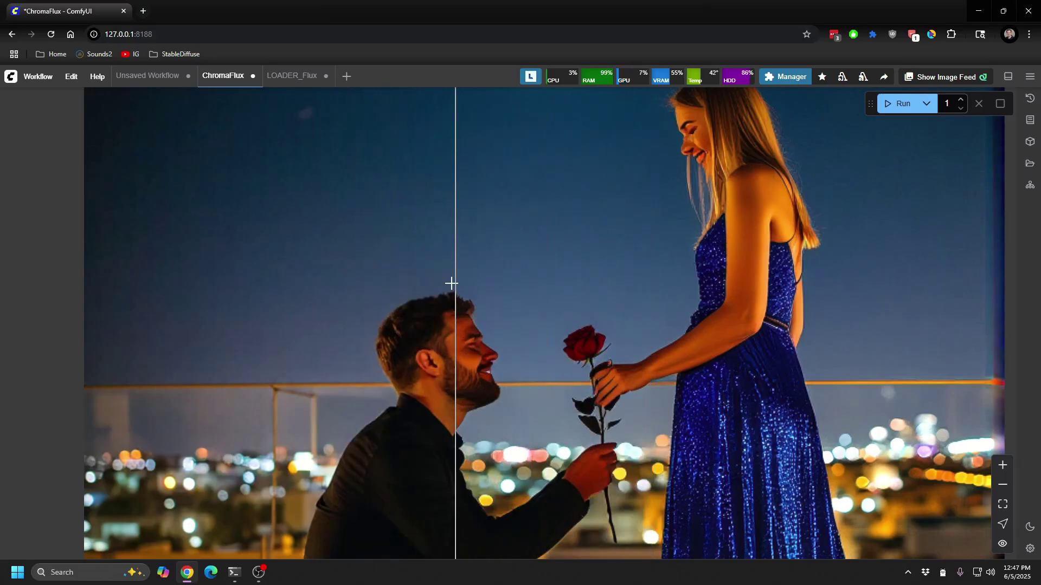
# Step: Zoom into the Image Comparer (rgthree) to compare both renders, then zoom out to the whole node
pyautogui.press('space')
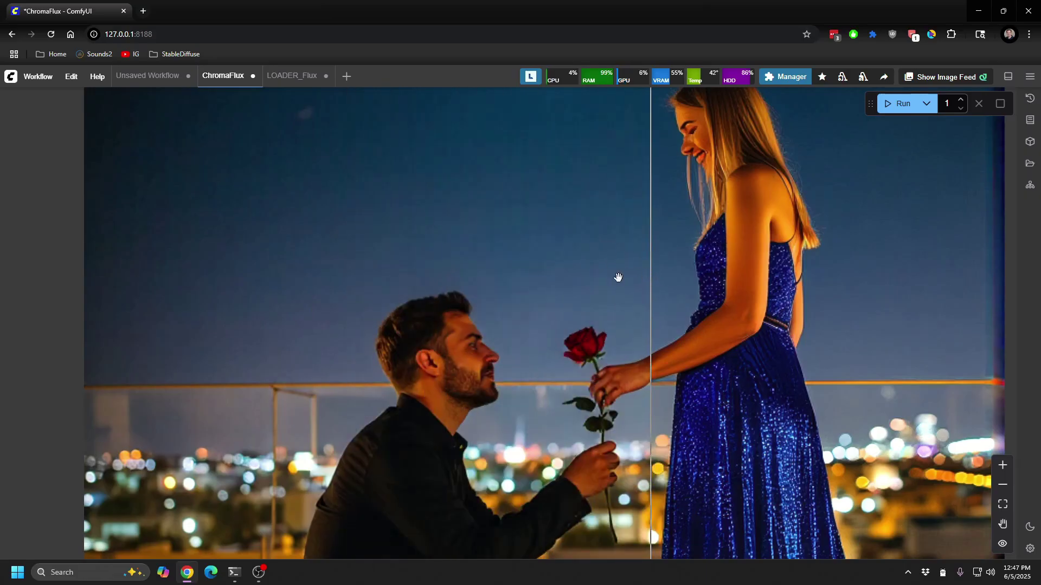
pyautogui.moveTo(618, 276); pyautogui.dragTo(362, 260)
pyautogui.scroll(5, 396, 286)
pyautogui.scroll(3, 397, 286)
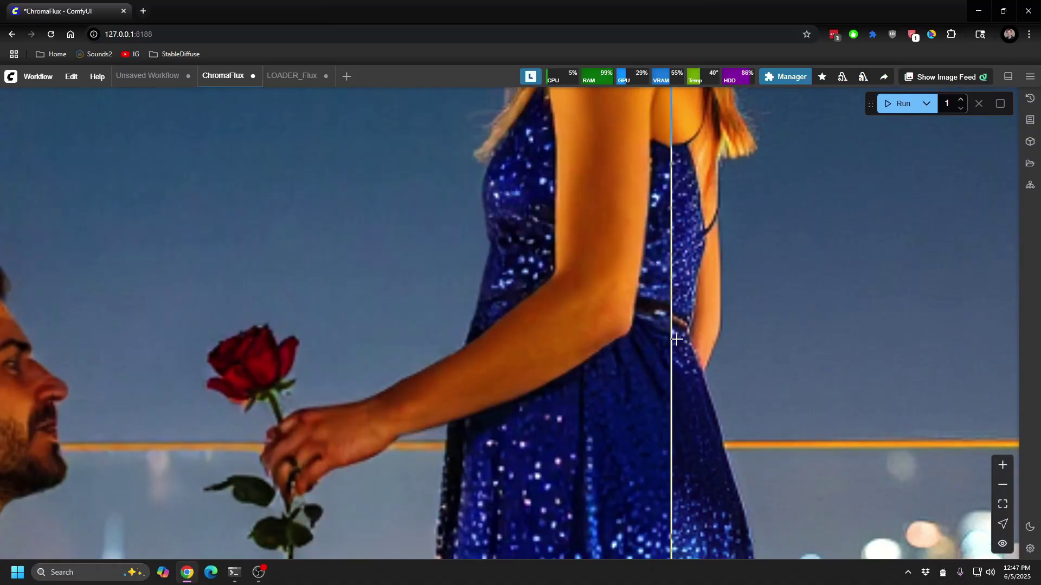
pyautogui.scroll(-5, 658, 344)
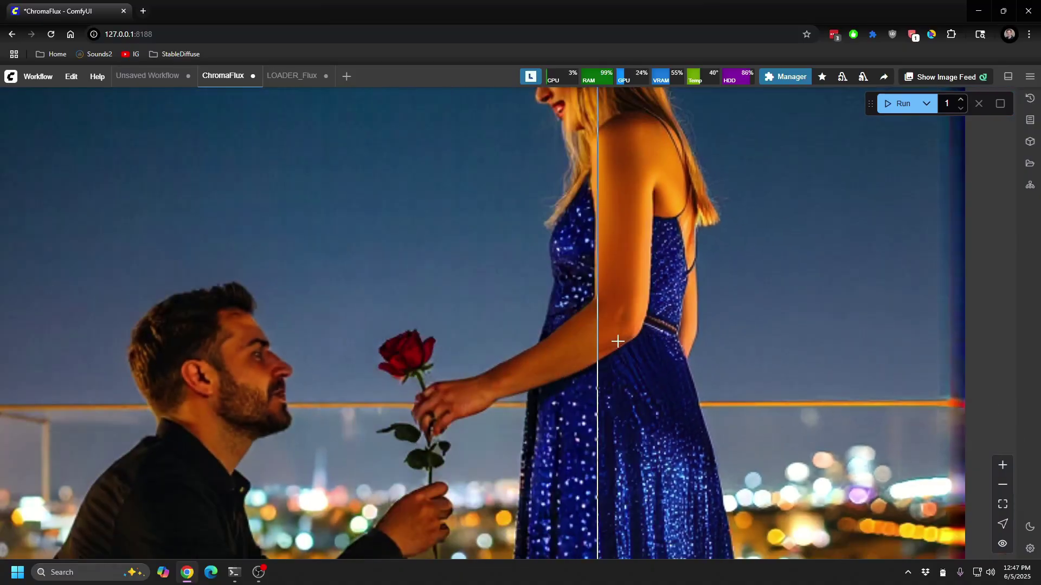
pyautogui.scroll(-7, 698, 335)
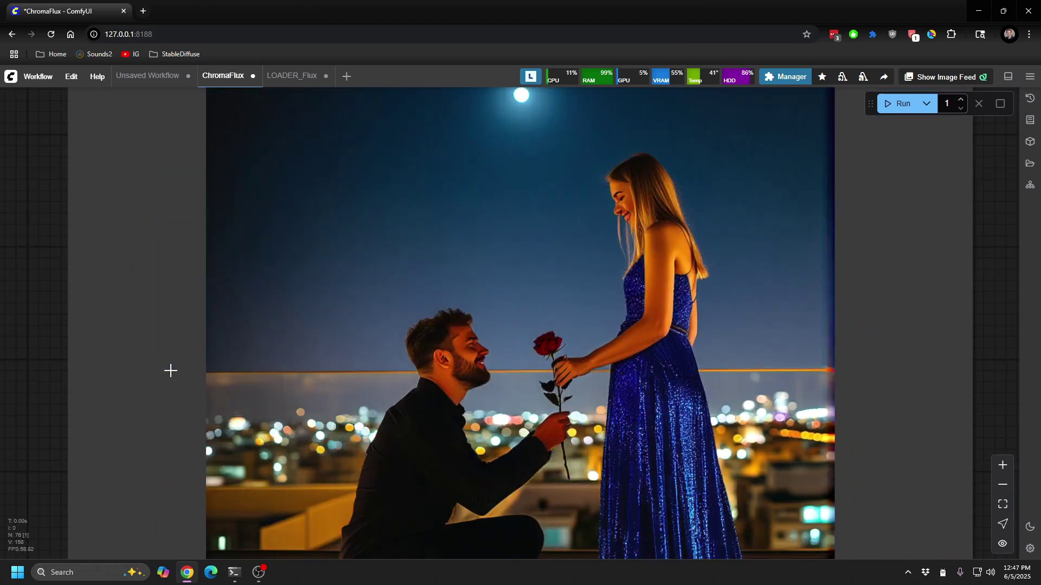
pyautogui.scroll(-4, 172, 369)
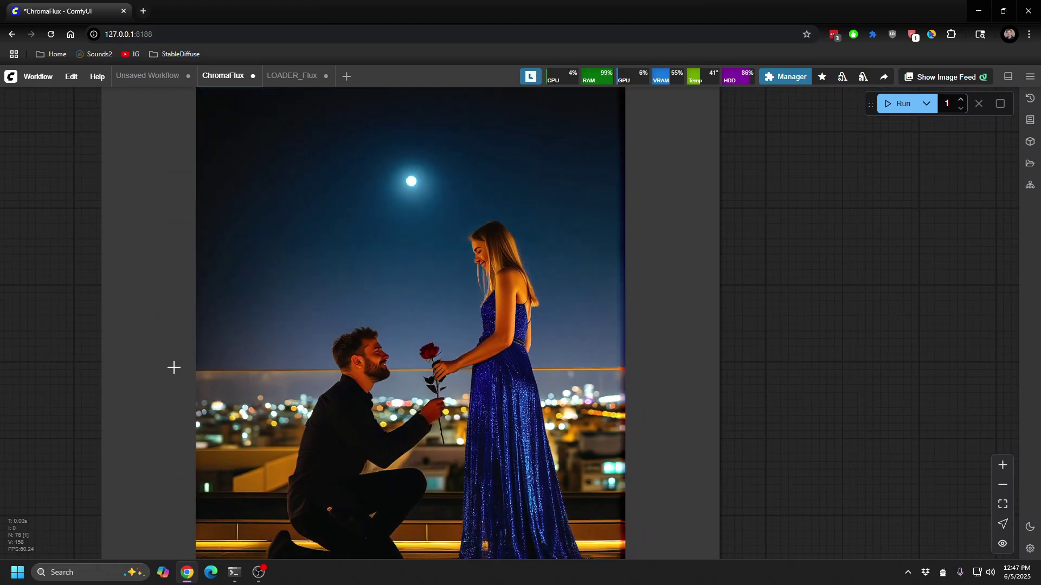
pyautogui.scroll(-4, 174, 368)
pyautogui.moveTo(99, 364); pyautogui.dragTo(215, 364)
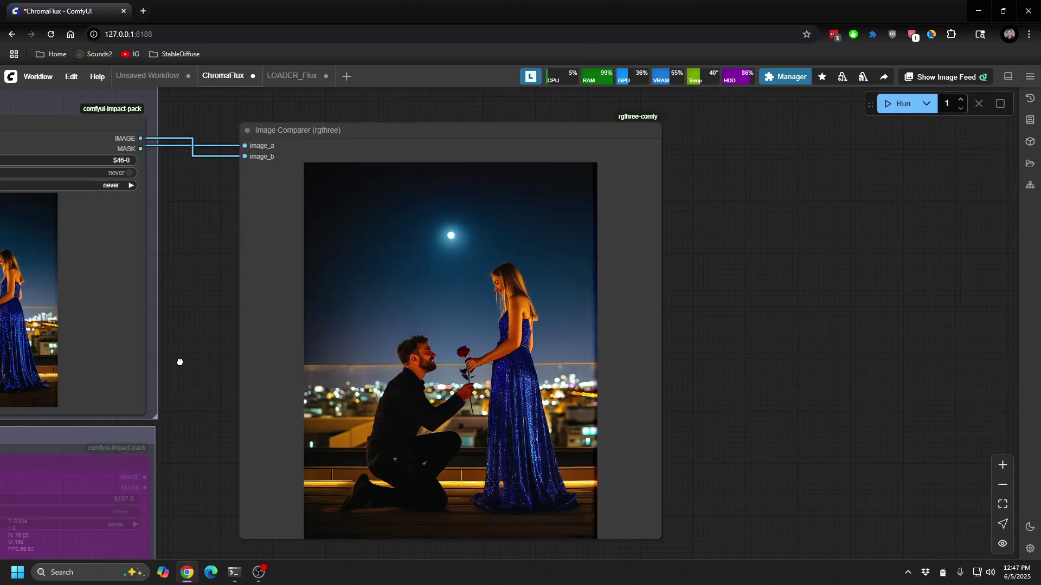
# Step: Delete the #4 reveal note and return to the ChromaFlux workflow
pyautogui.moveTo(190, 360); pyautogui.dragTo(749, 393)
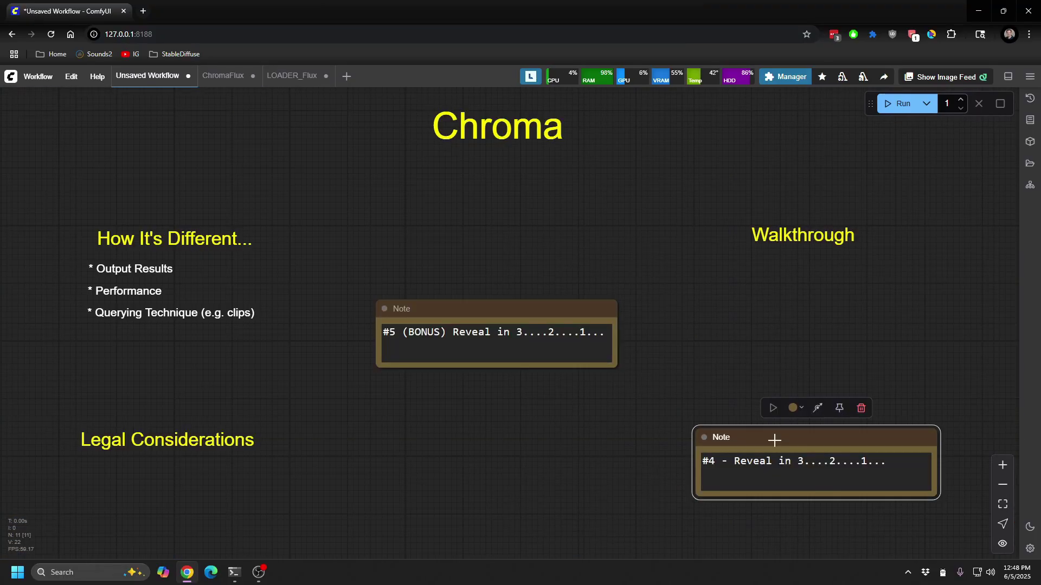
pyautogui.press('Delete')
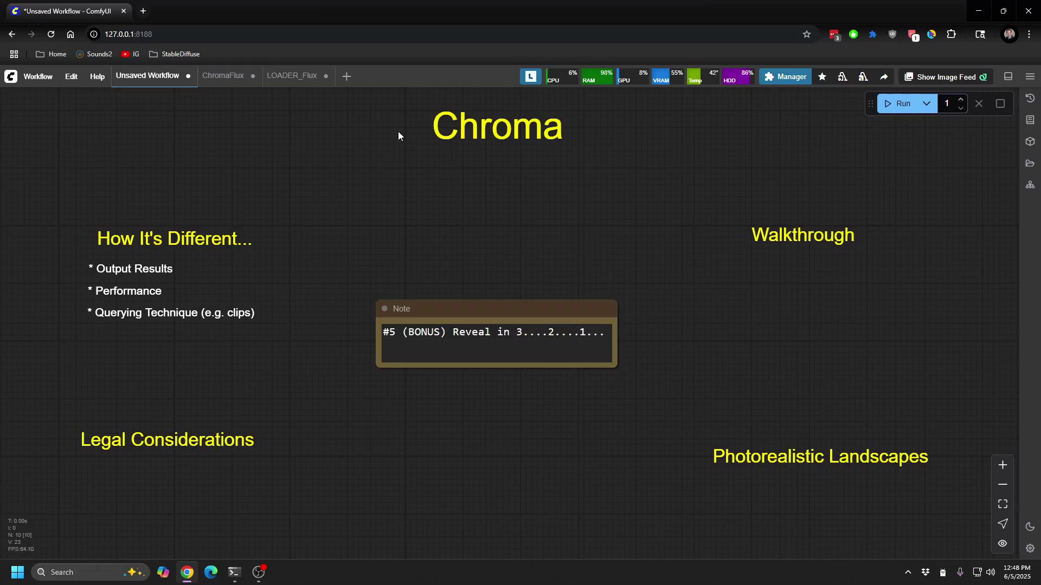
pyautogui.click(226, 77)
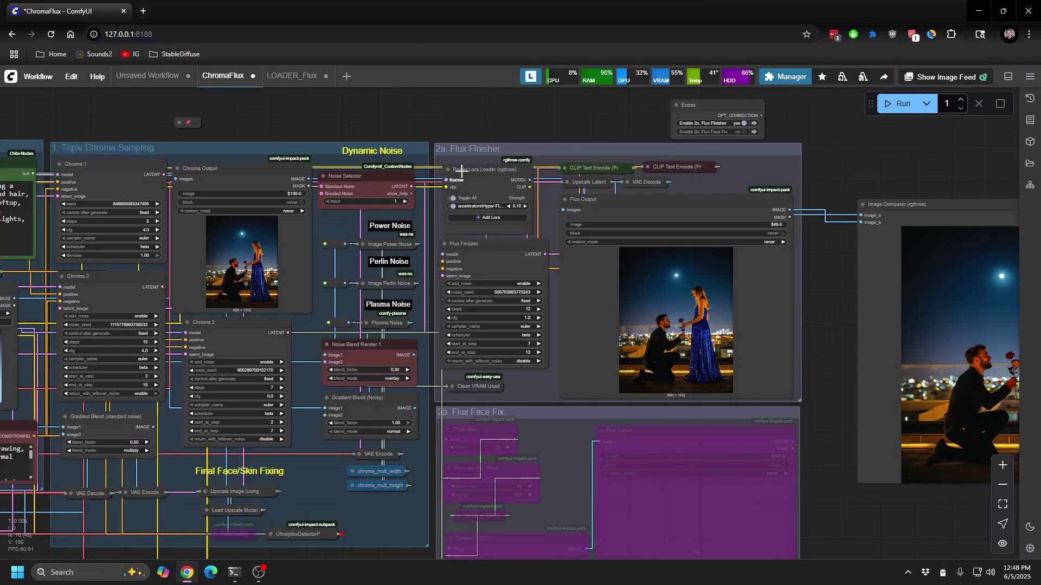
# Step: Set 'Enable 2a. Flux Finisher' to no in the Extras node
pyautogui.click(744, 123)
pyautogui.moveTo(450, 122); pyautogui.dragTo(622, 133)
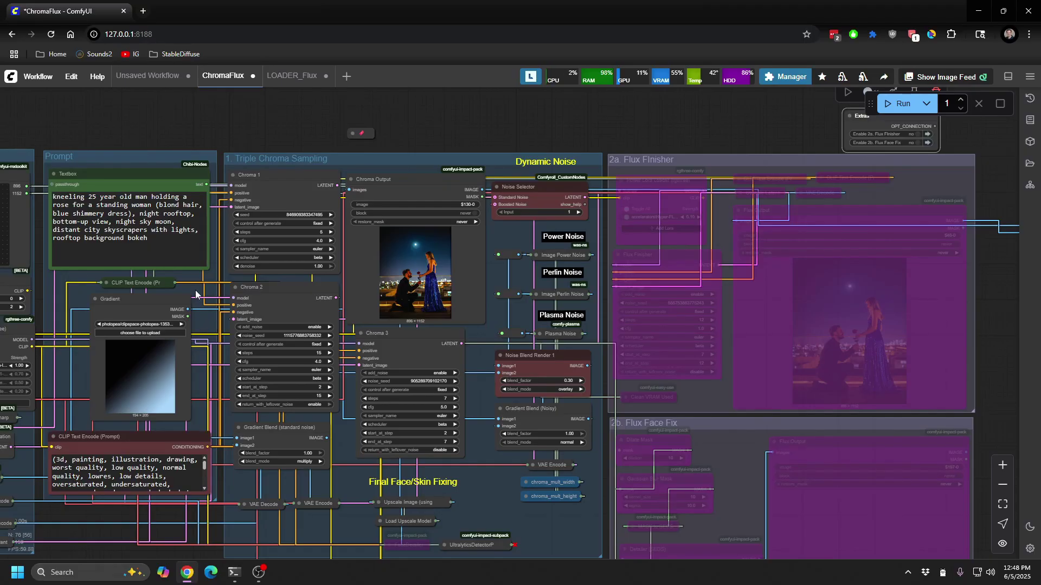
pyautogui.moveTo(181, 281); pyautogui.dragTo(277, 292)
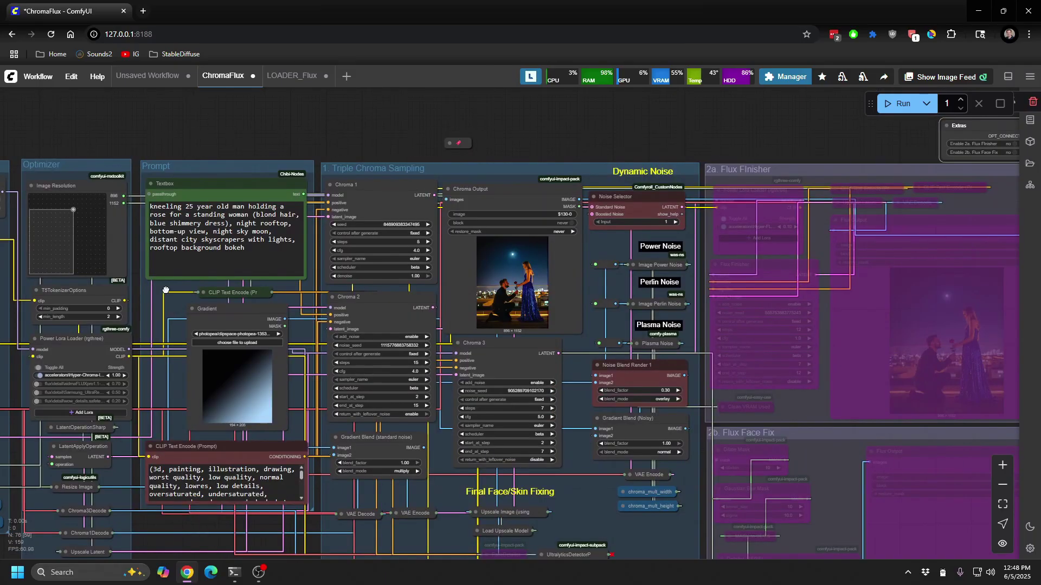
# Step: Cycle the Image Resolution widget through sizes until it reads landscape 1344×768
pyautogui.click(95, 234)
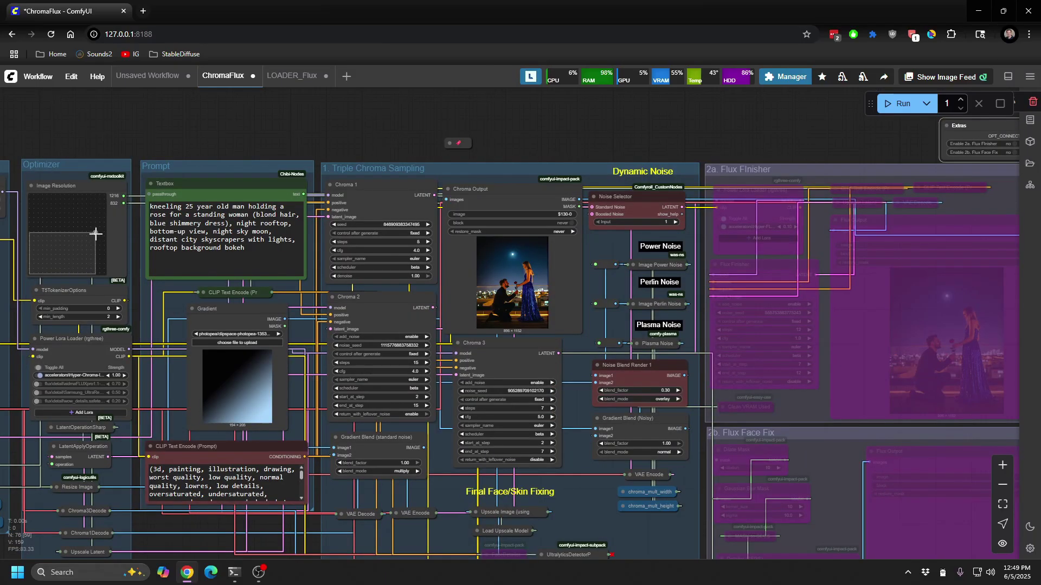
pyautogui.click(91, 233)
pyautogui.click(91, 228)
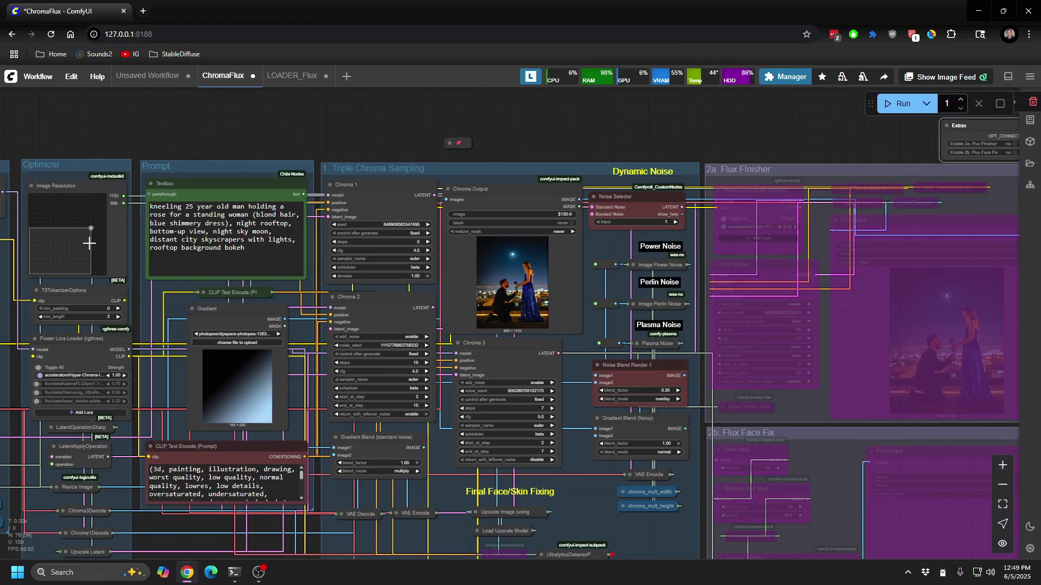
pyautogui.click(108, 242)
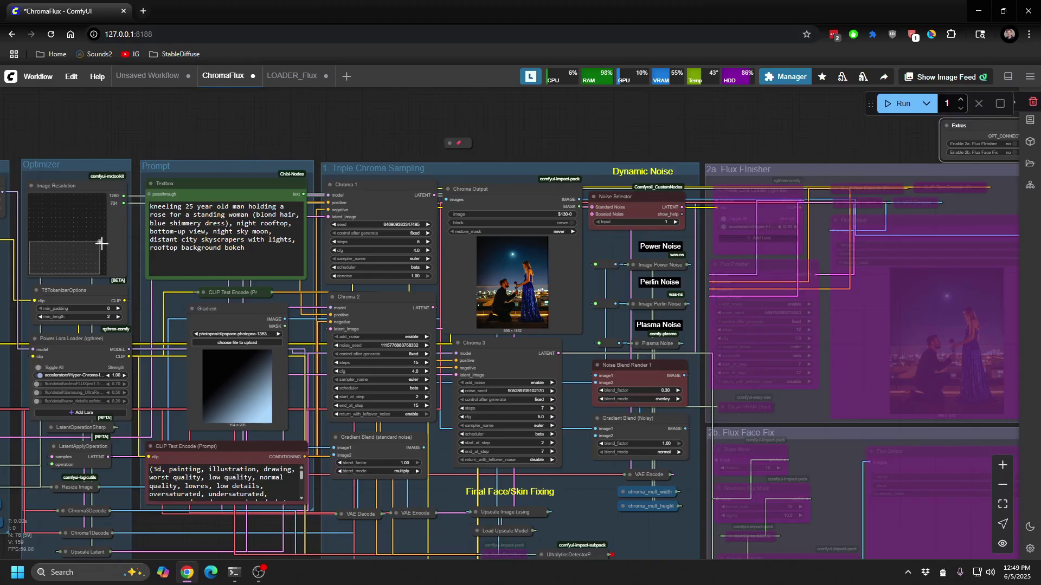
pyautogui.click(104, 247)
pyautogui.click(104, 236)
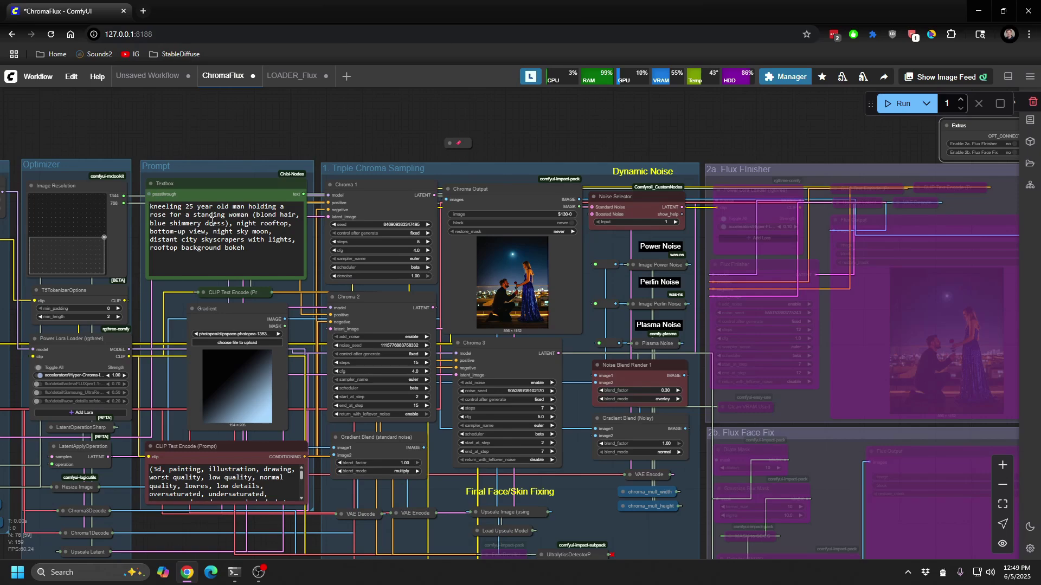
# Step: Replace the positive prompt with the Arizona desert scene: dusty ground, tumbleweed, tall cactus, red mountains
pyautogui.click(243, 231)
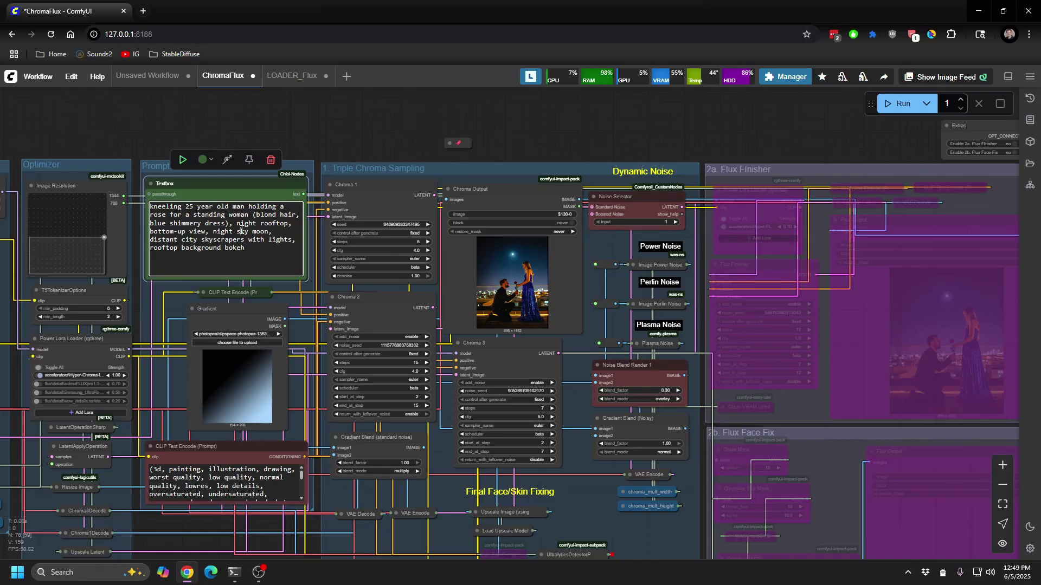
pyautogui.hotkey('ctrl', 'a')
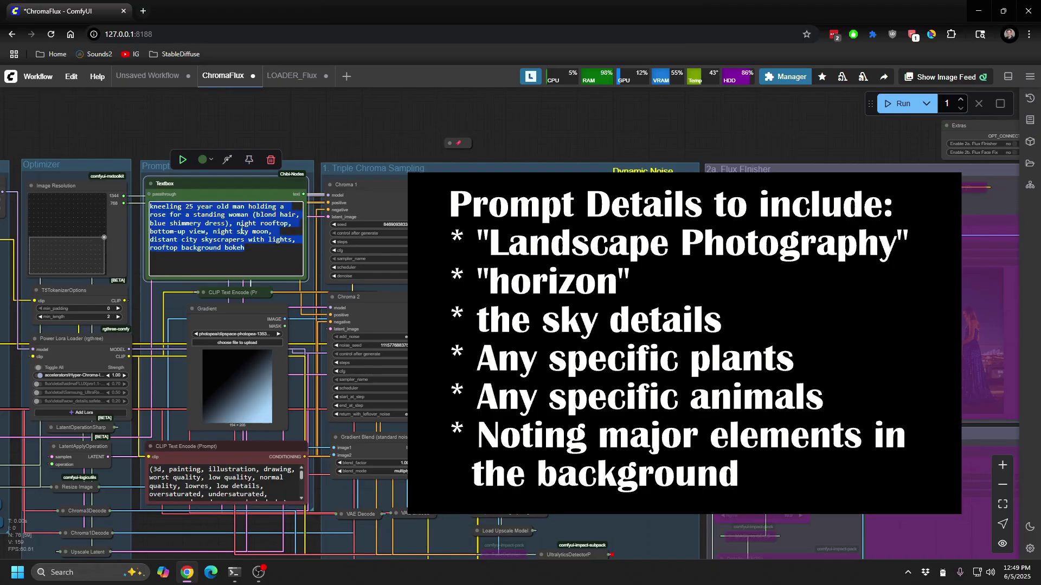
pyautogui.write('arizona de')
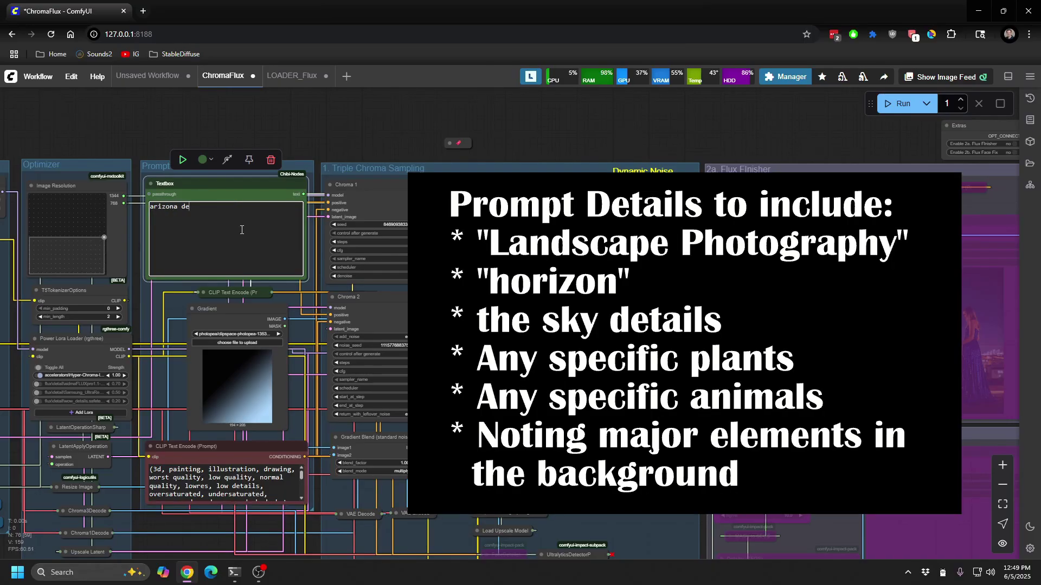
pyautogui.write('sert with dusty ground, tumbleweed, tall catus on the right, red mountains background, hazy morning mist')
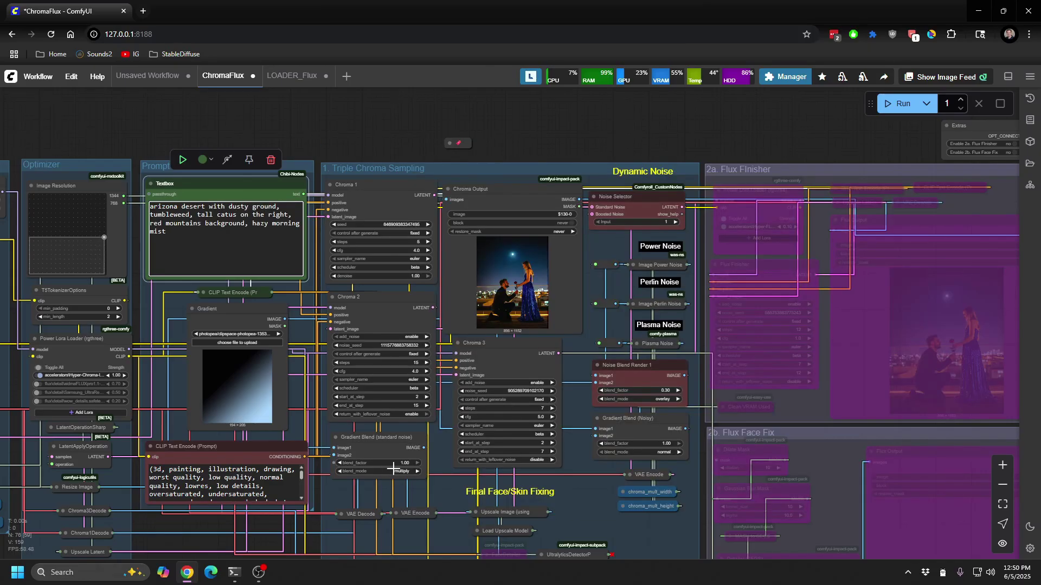
# Step: Change the standard-noise Gradient Blend blend_mode from multiply to normal
pyautogui.click(393, 471)
pyautogui.click(412, 485)
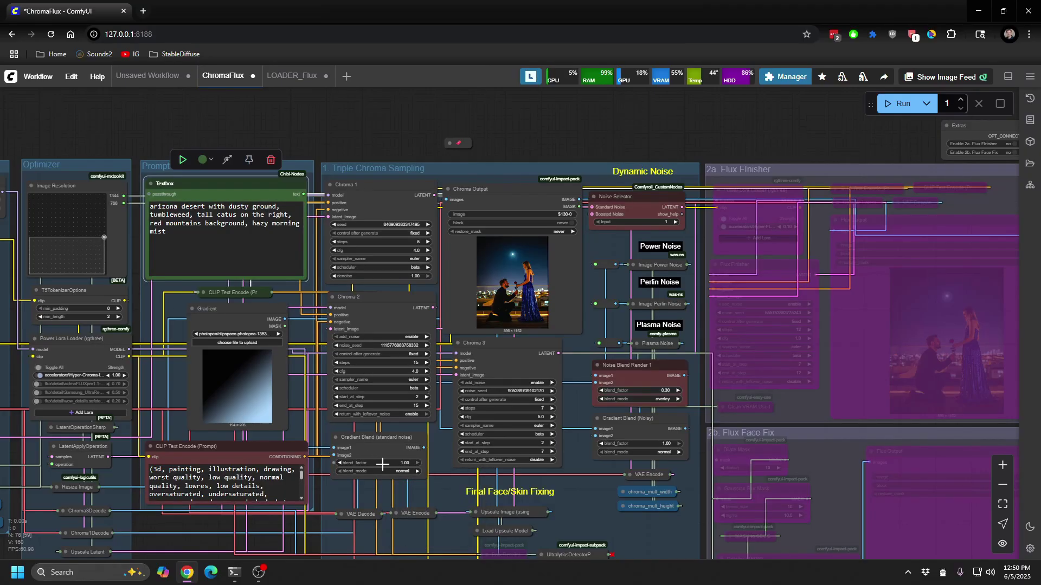
pyautogui.scroll(12, 522, 276)
pyautogui.scroll(-2, 520, 277)
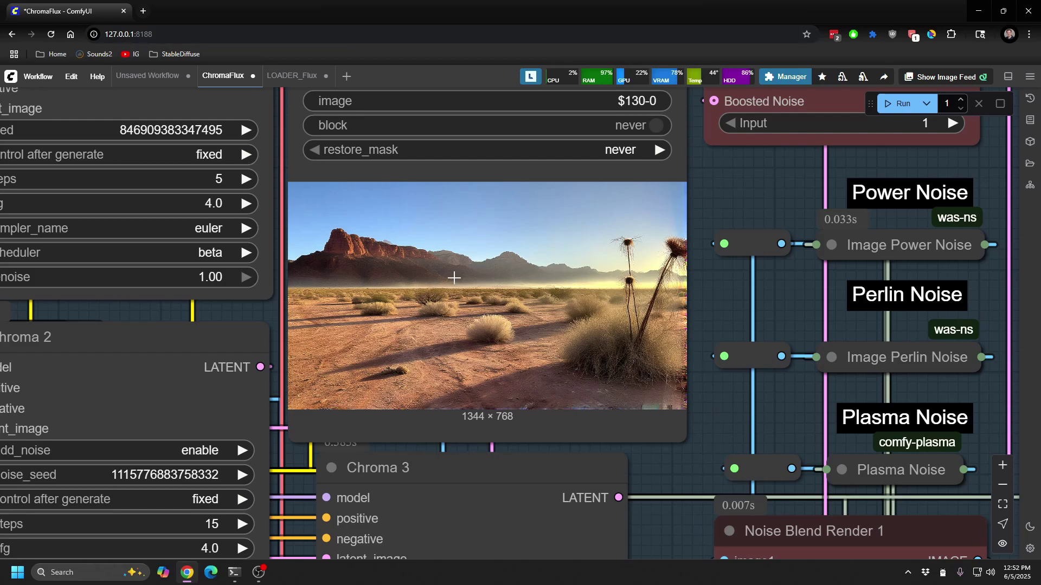
pyautogui.scroll(-6, 454, 277)
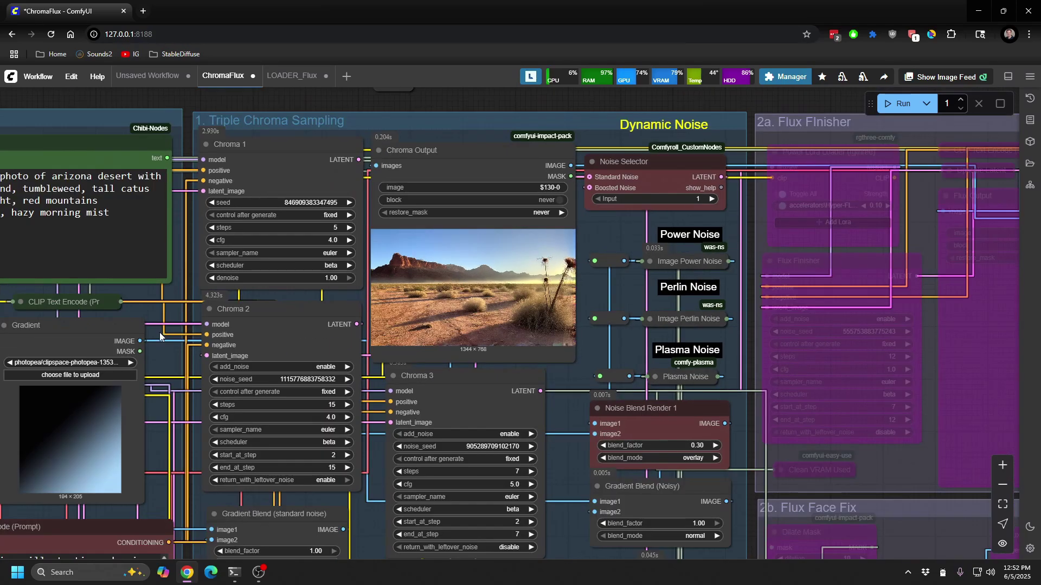
pyautogui.moveTo(158, 335); pyautogui.dragTo(224, 300)
# Step: Open the Gradient node's image in the Photopea editor and set a dark olive-yellow foreground
pyautogui.rightClick(156, 379)
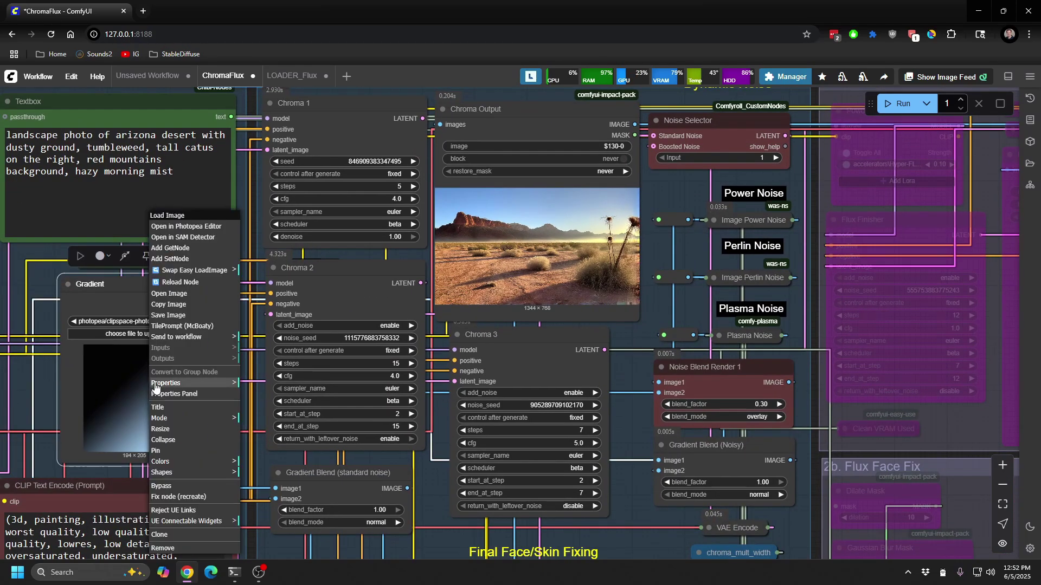
pyautogui.click(195, 226)
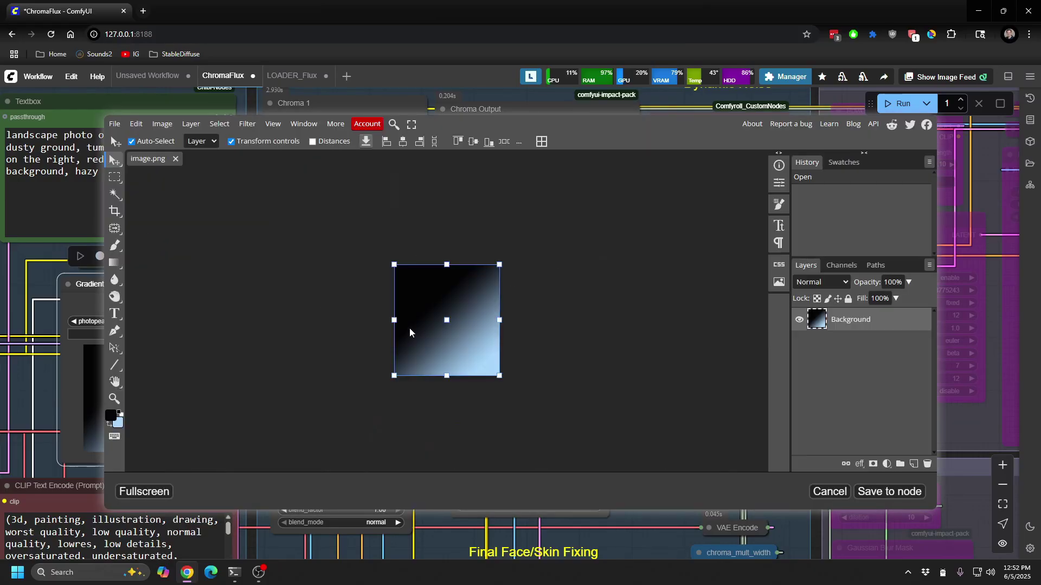
pyautogui.click(111, 416)
pyautogui.click(327, 338)
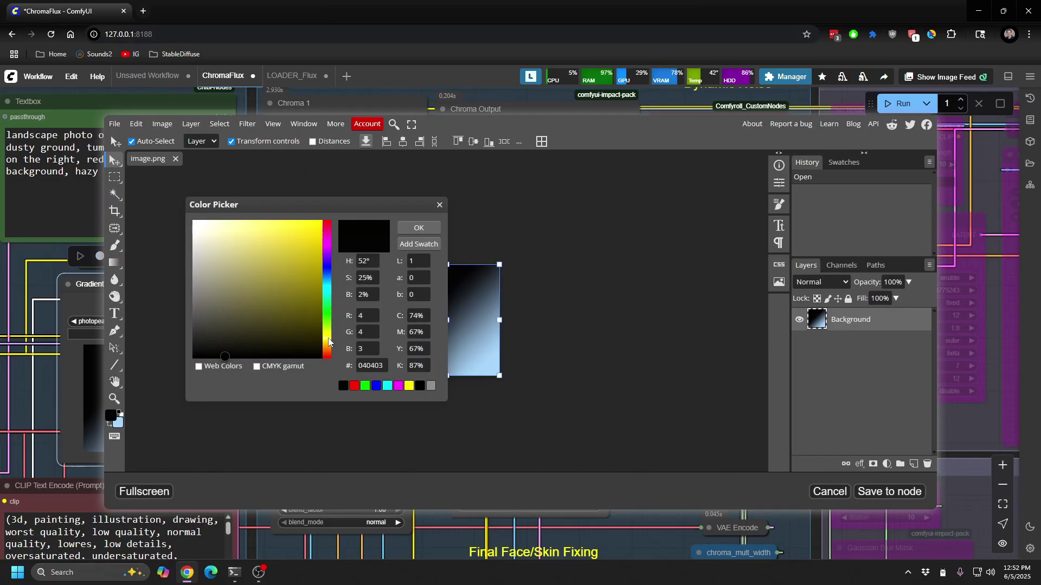
pyautogui.click(324, 299)
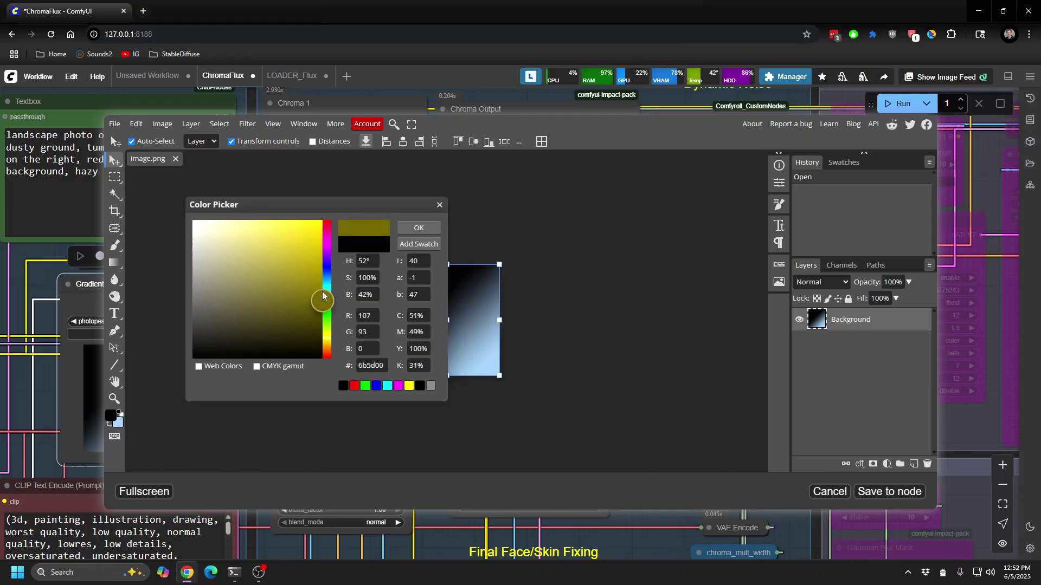
pyautogui.click(428, 227)
# Step: Make the other colour deep dark red and draw a diagonal red-to-olive gradient
pyautogui.press('x')
pyautogui.click(112, 415)
pyautogui.moveTo(325, 347); pyautogui.dragTo(330, 362)
pyautogui.moveTo(320, 306); pyautogui.dragTo(317, 275)
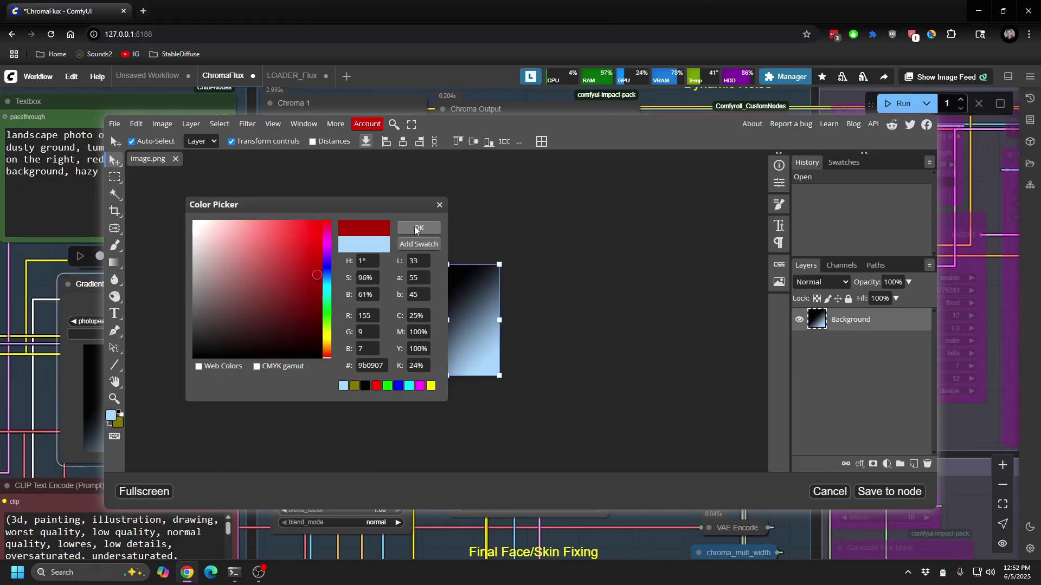
pyautogui.click(432, 226)
pyautogui.press('g')
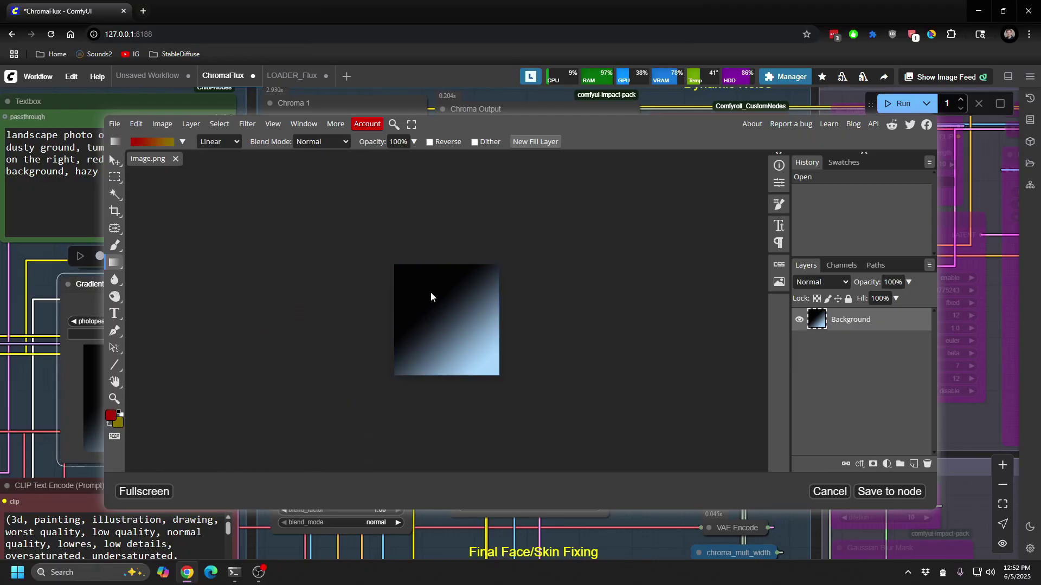
pyautogui.moveTo(483, 359); pyautogui.dragTo(422, 293)
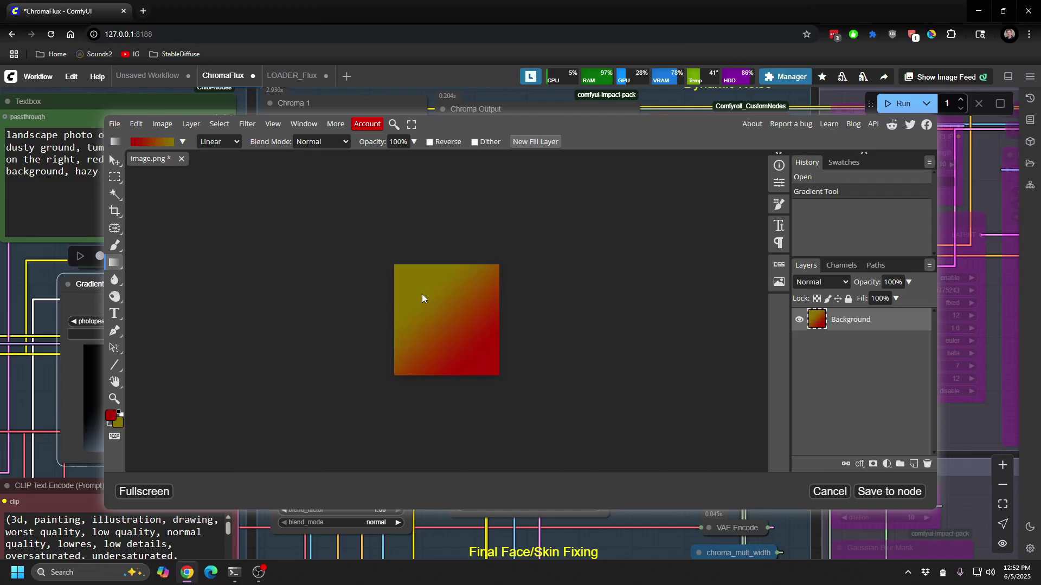
# Step: Save the gradient to the node, set Chroma 2 start_at_step to 3, and queue a render
pyautogui.click(895, 492)
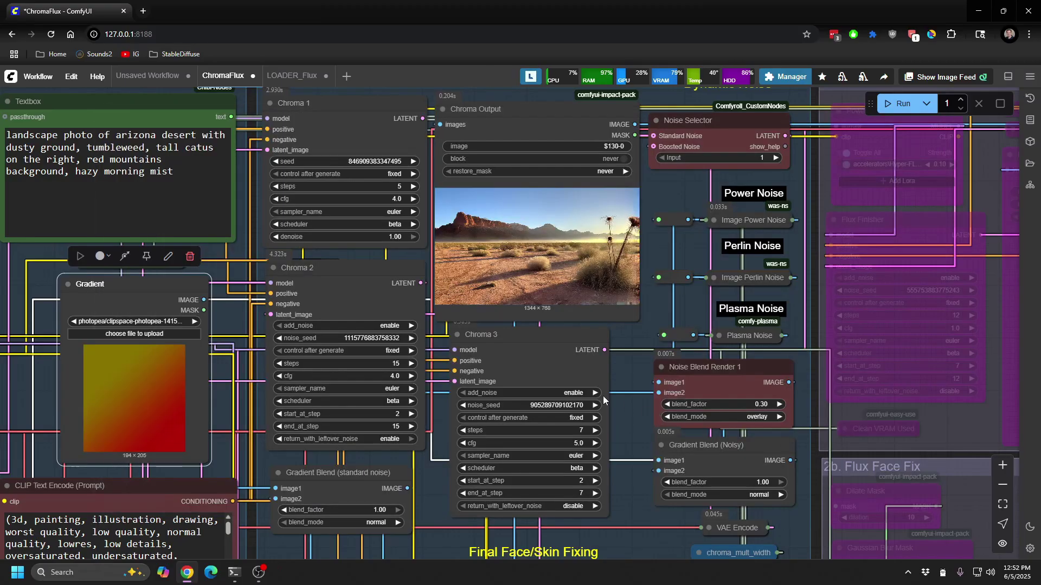
pyautogui.click(410, 414)
pyautogui.hotkey('ctrl', 'Return')
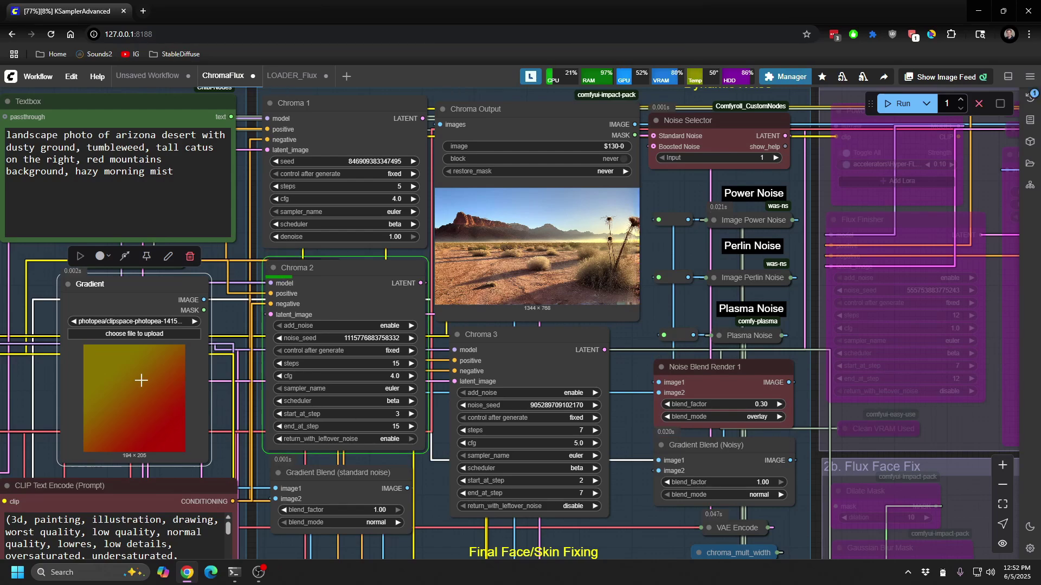
# Step: Set the standard-noise Gradient Blend blend_factor to 0.50
pyautogui.click(378, 510)
pyautogui.write('0.5')
pyautogui.press('Return')
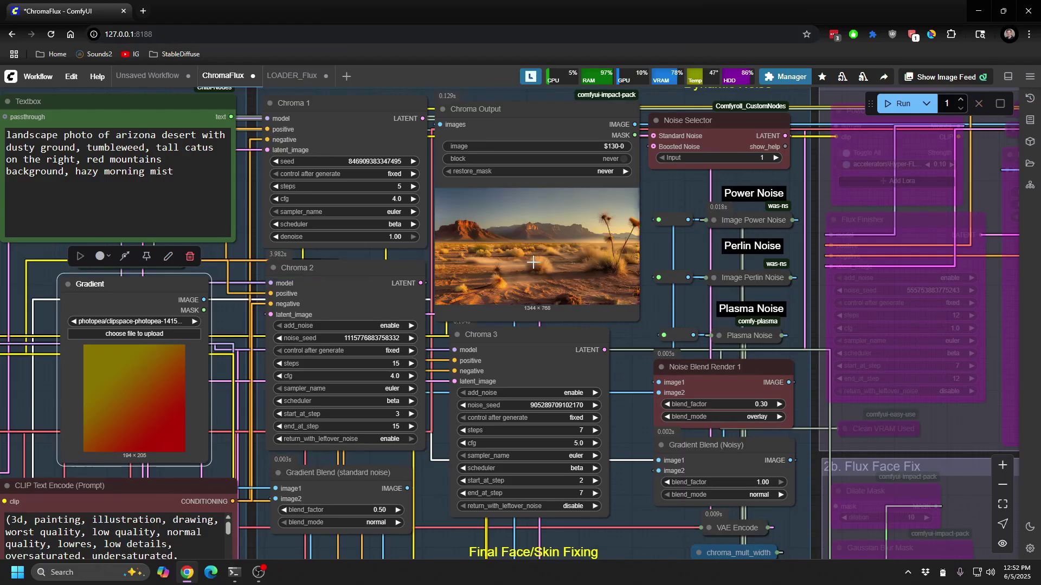
pyautogui.scroll(8, 571, 231)
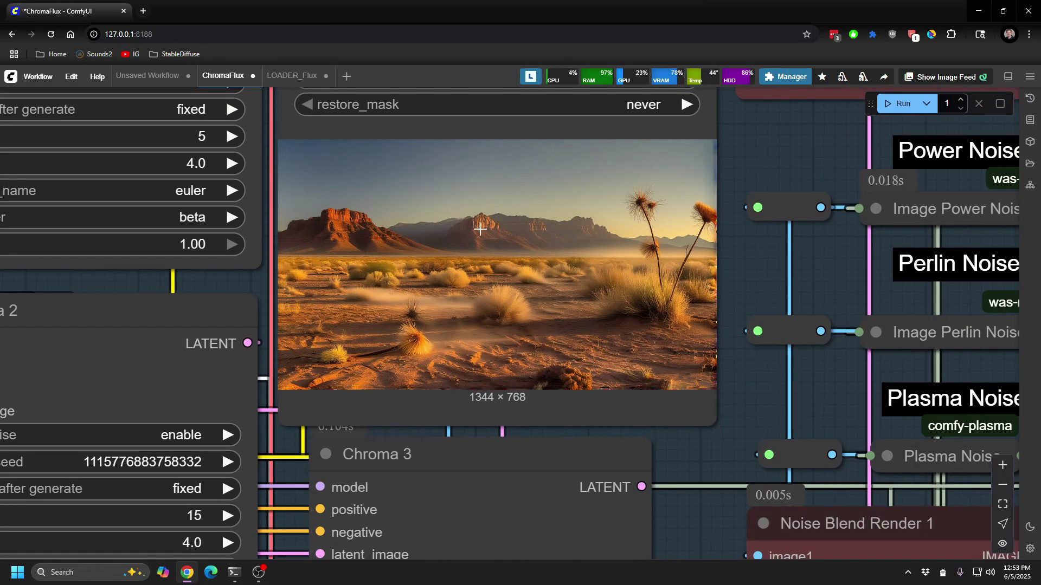
pyautogui.scroll(-8, 480, 235)
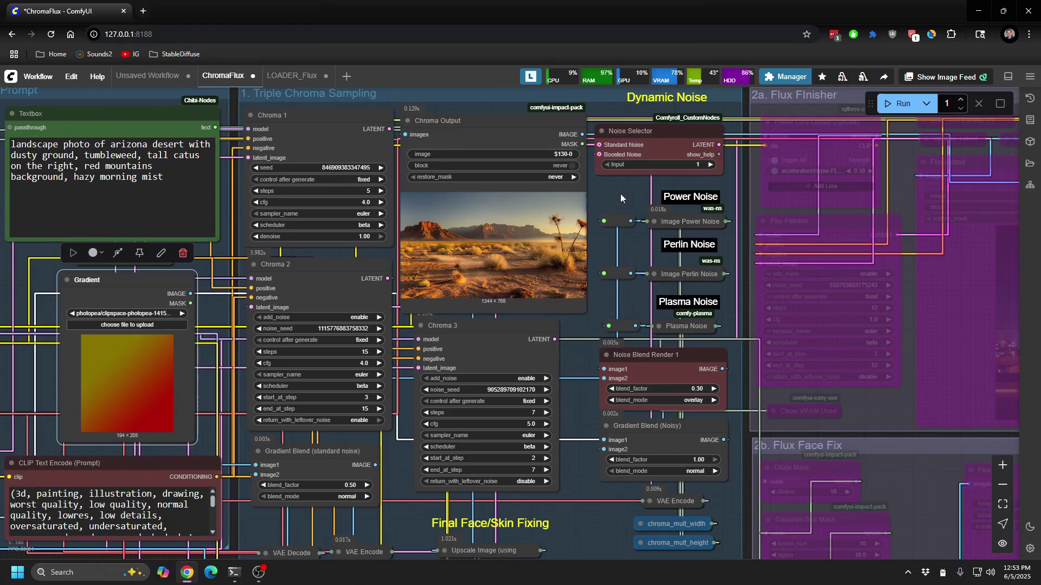
pyautogui.moveTo(620, 194); pyautogui.dragTo(611, 219)
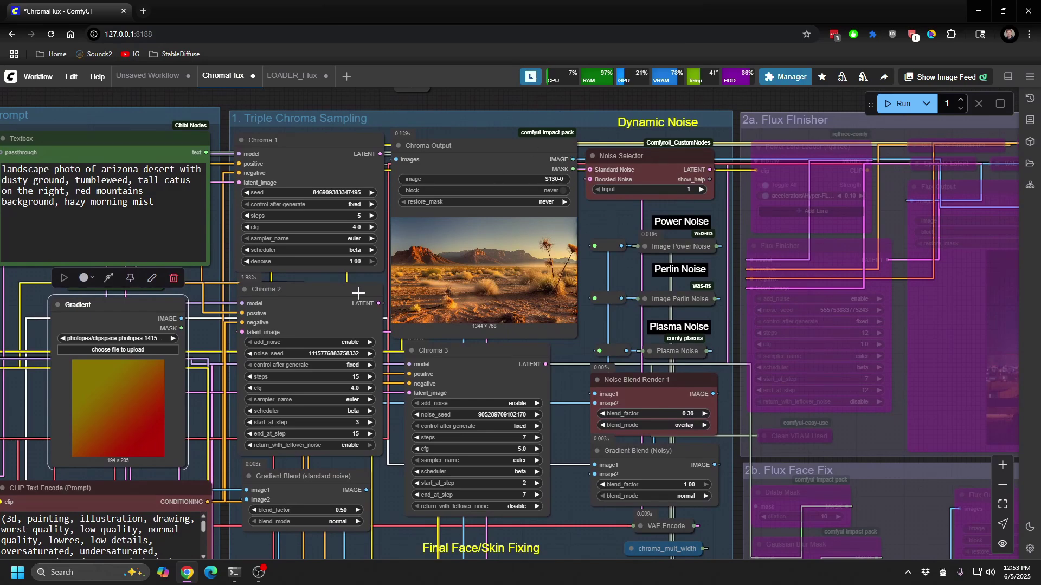
# Step: Return to the Unsaved Workflow tab via LOADER_Flux and delete the bonus reveal Note node
pyautogui.click(295, 79)
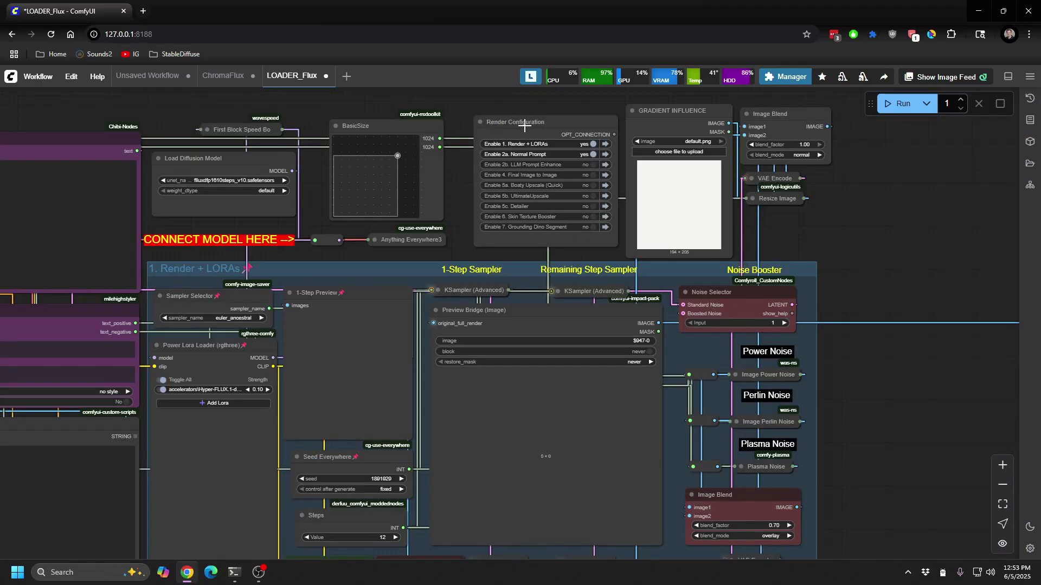
pyautogui.click(155, 79)
pyautogui.click(521, 306)
pyautogui.press('Delete')
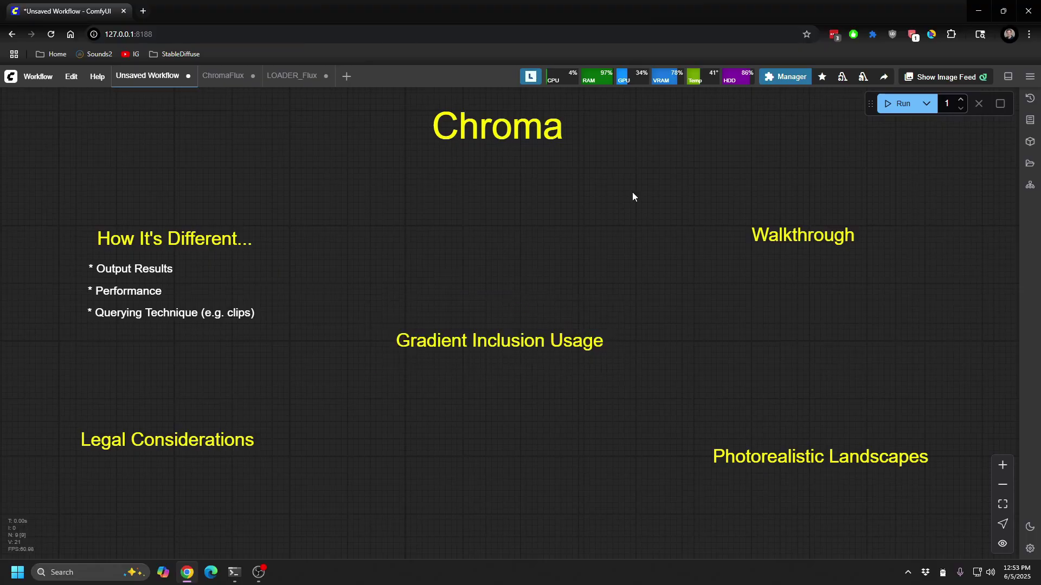